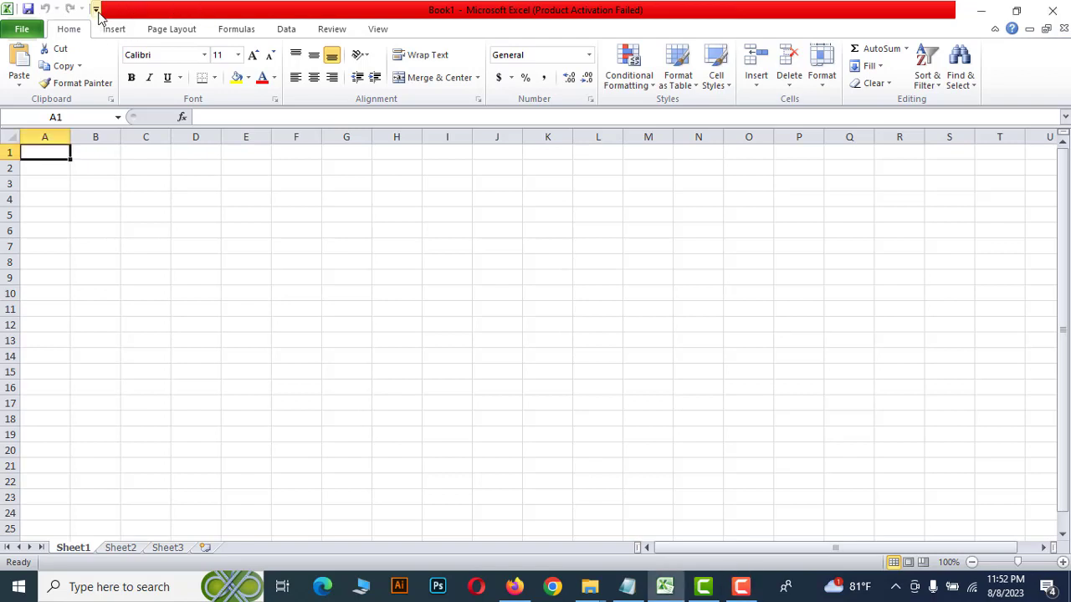
Step: Examine the list of commands available for customizing the Quick Access Toolbar
click(95, 10)
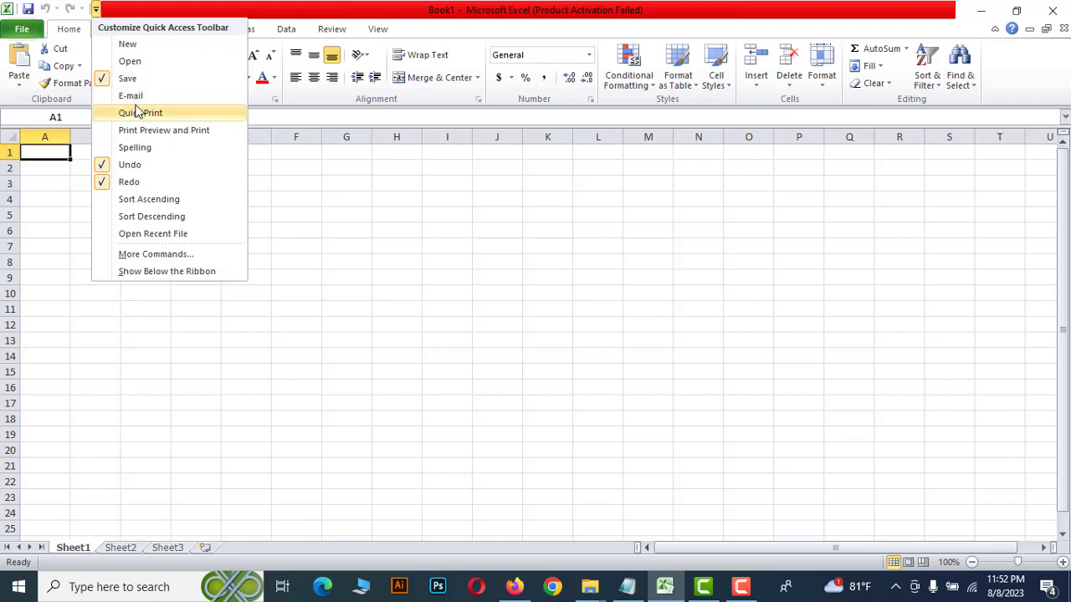
click(282, 213)
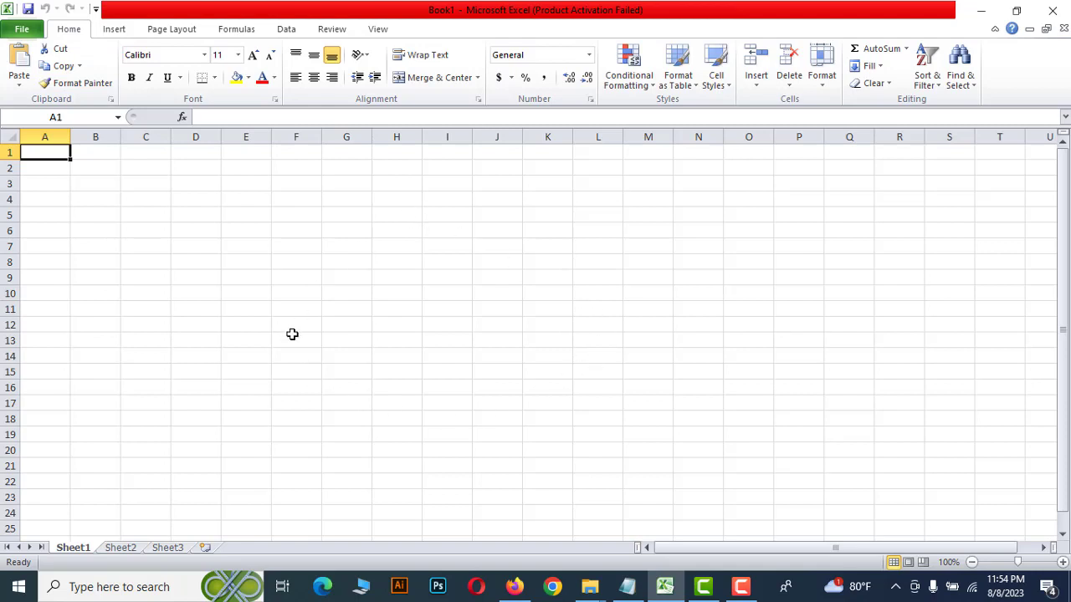
Step: Look through the workbook's worksheets Sheet1, Sheet2 and Sheet3, ending on Sheet1
scroll(875, 350, down, 4)
scroll(875, 350, up, 4)
click(123, 548)
click(170, 549)
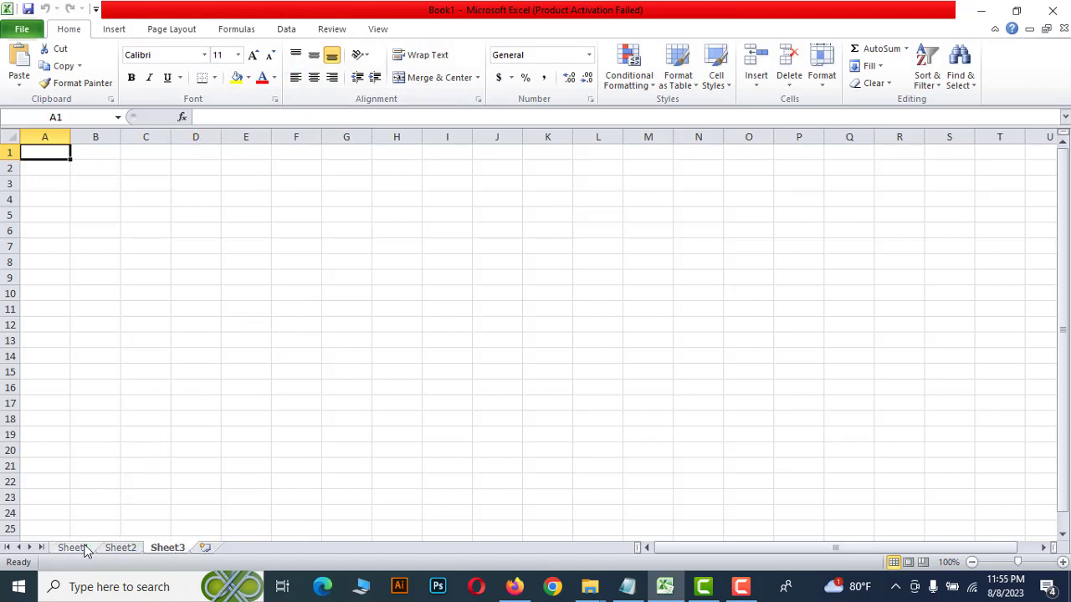
click(115, 548)
click(70, 549)
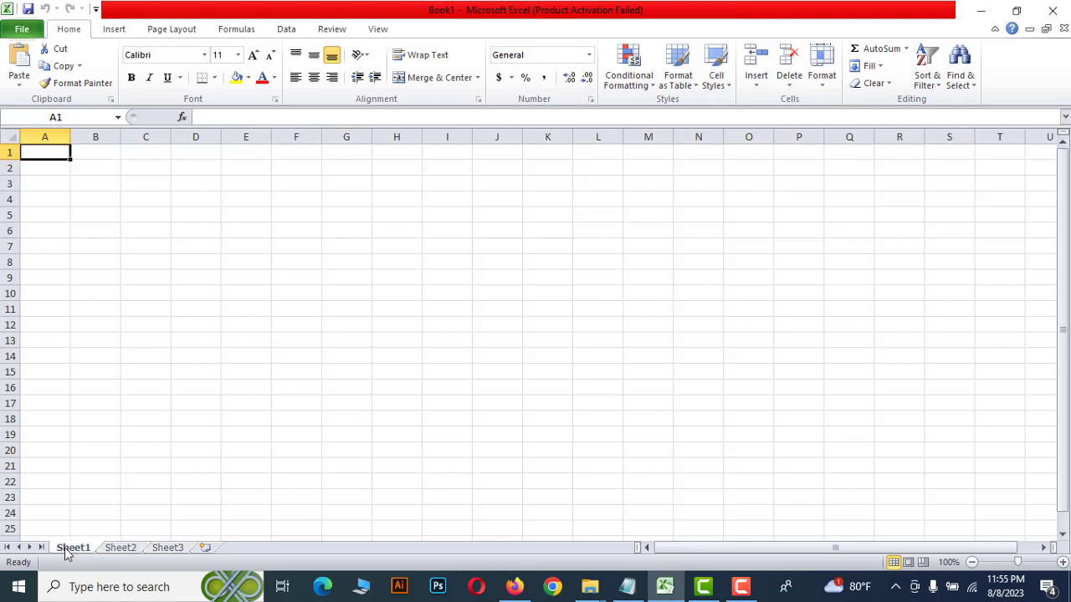
click(123, 548)
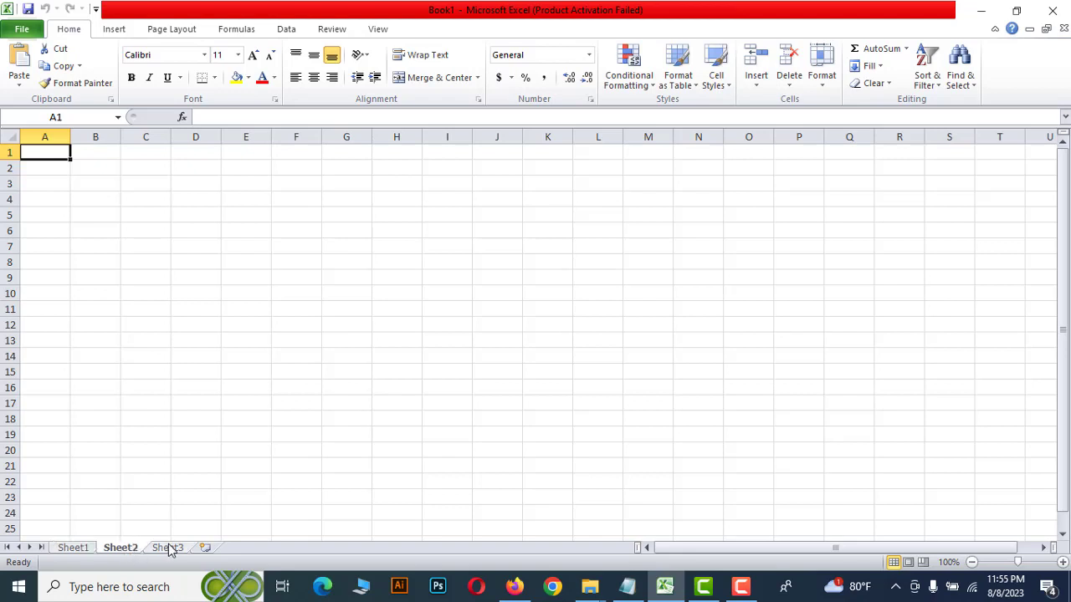
click(169, 549)
click(114, 552)
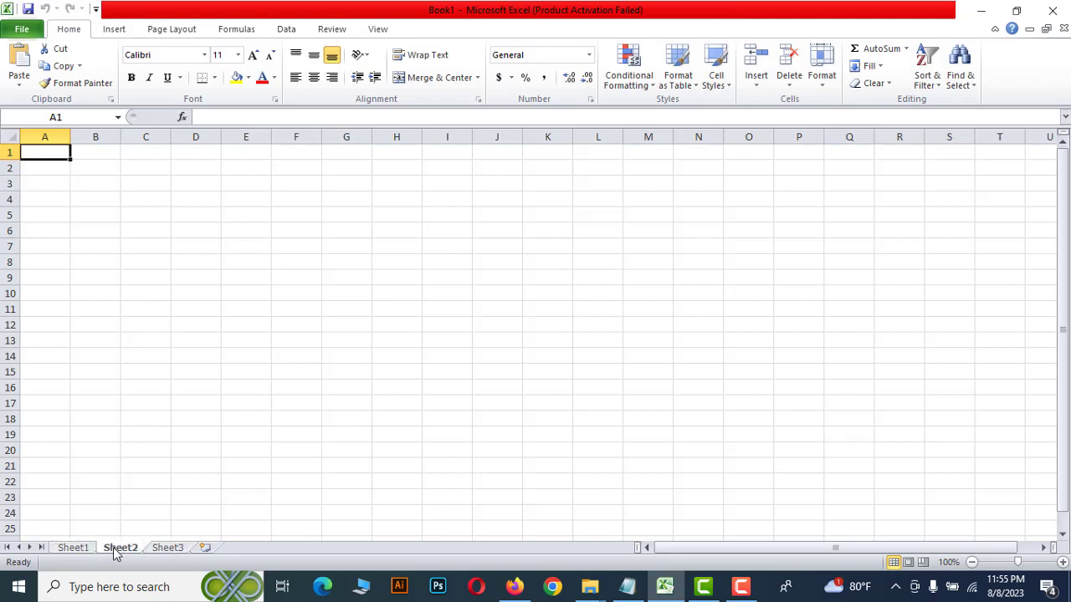
click(66, 549)
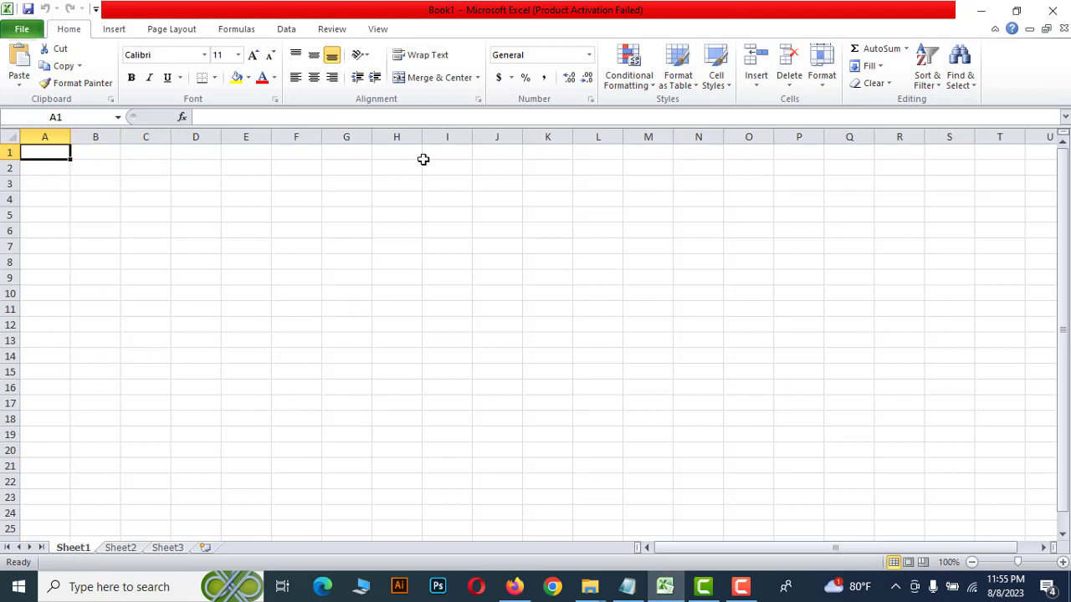
Step: Select individual cells one at a time on Sheet1, mainly A1 to D1, to examine single cells
click(190, 198)
click(287, 198)
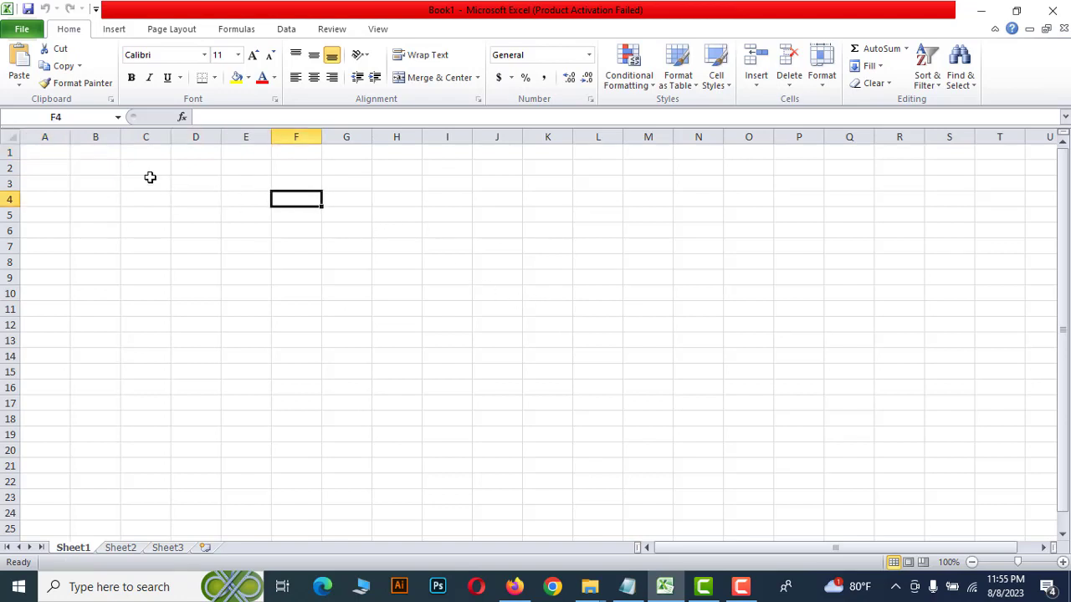
click(53, 156)
click(82, 156)
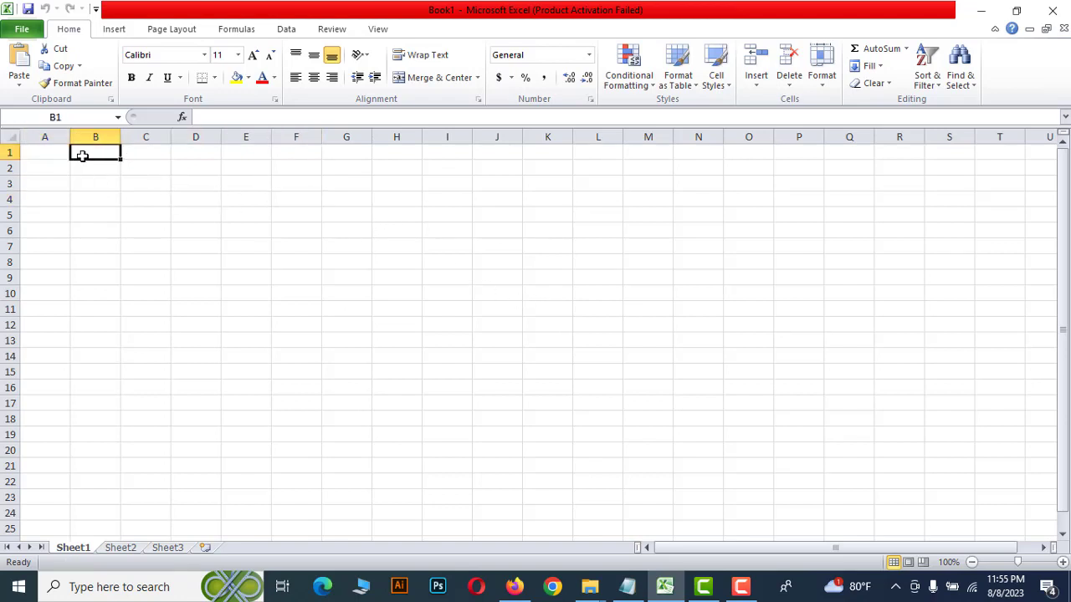
click(160, 157)
click(215, 154)
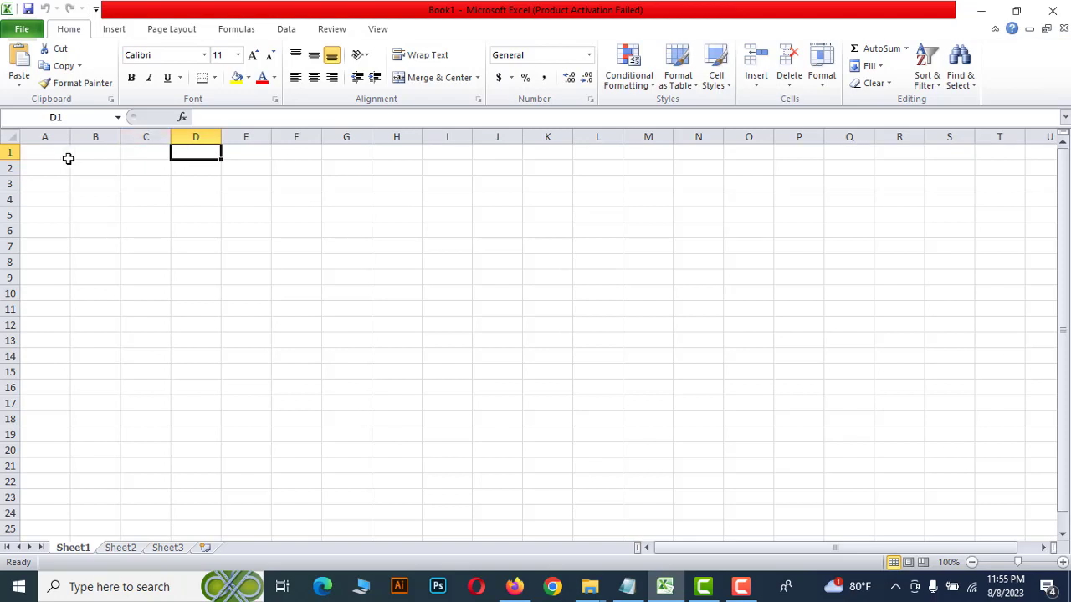
click(32, 153)
click(83, 154)
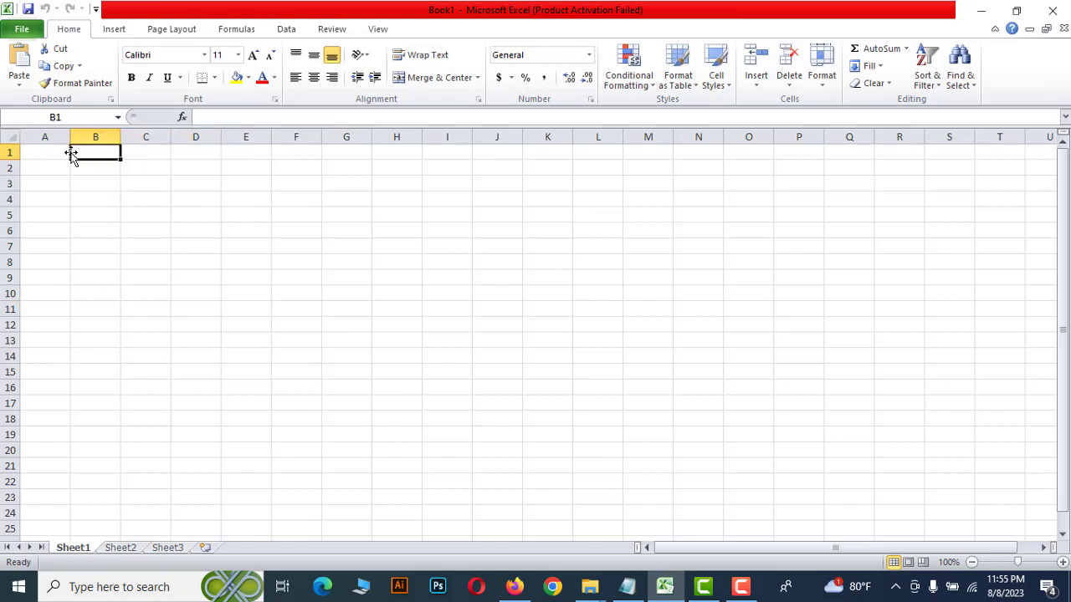
click(60, 155)
click(87, 155)
Step: Select entire columns one after another between B and G to examine the worksheet's column layout
click(98, 131)
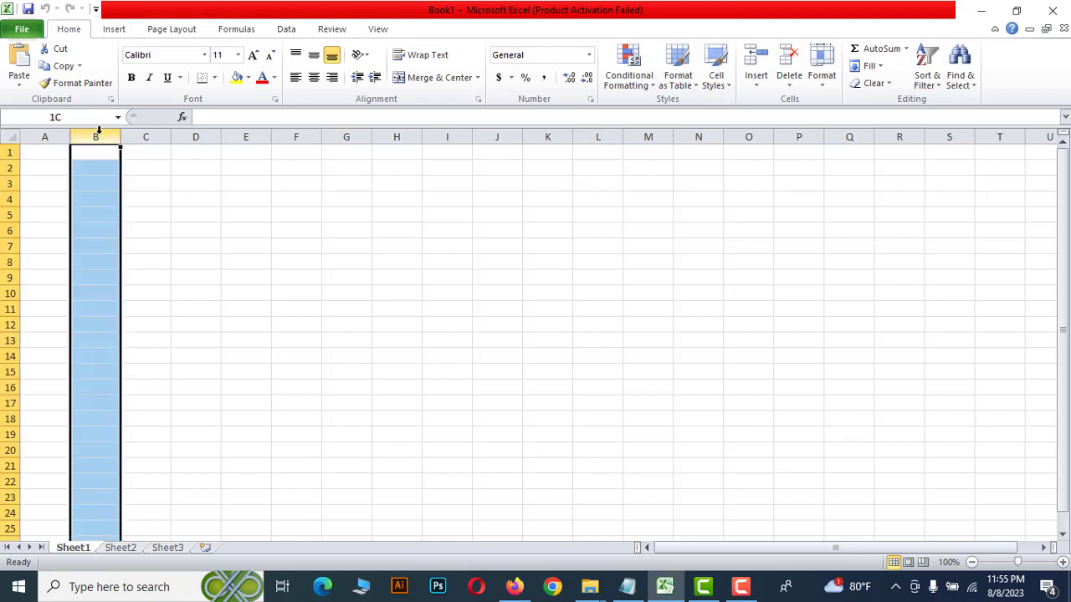
drag(139, 146, 227, 136)
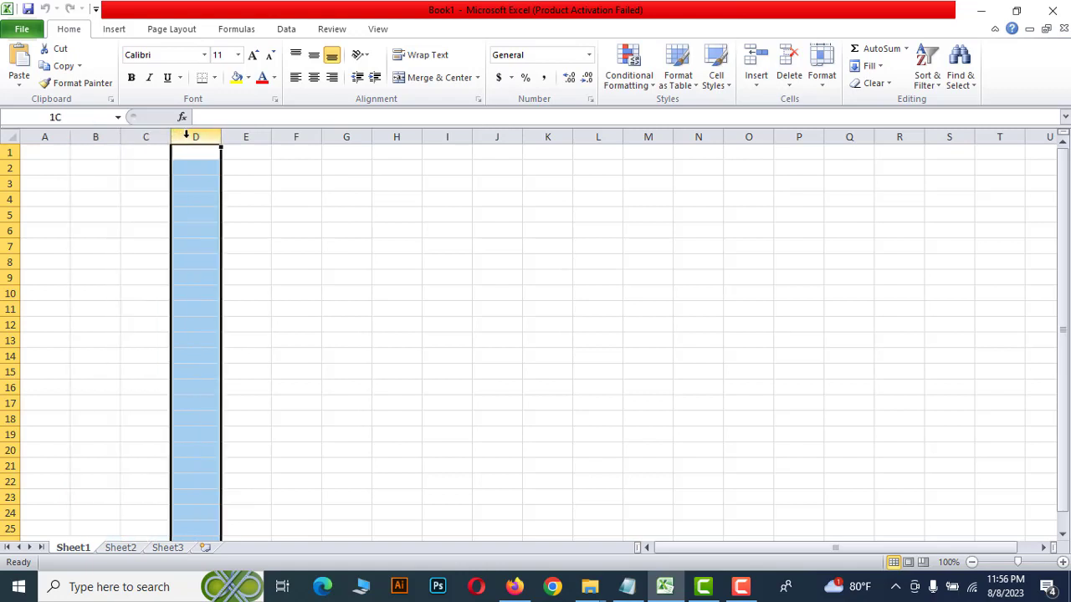
click(242, 133)
click(186, 134)
click(153, 136)
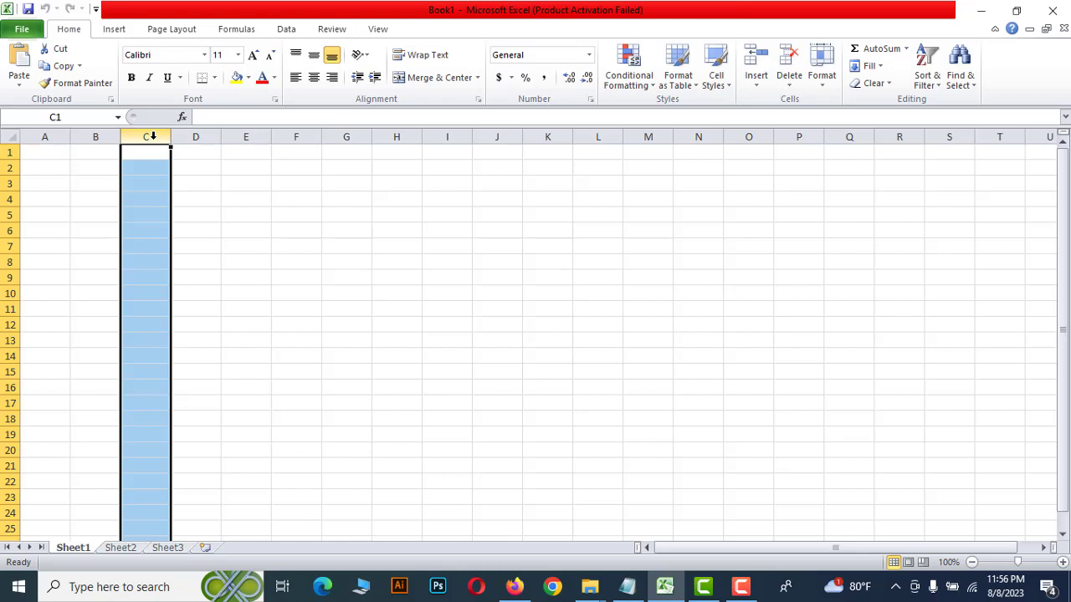
click(198, 137)
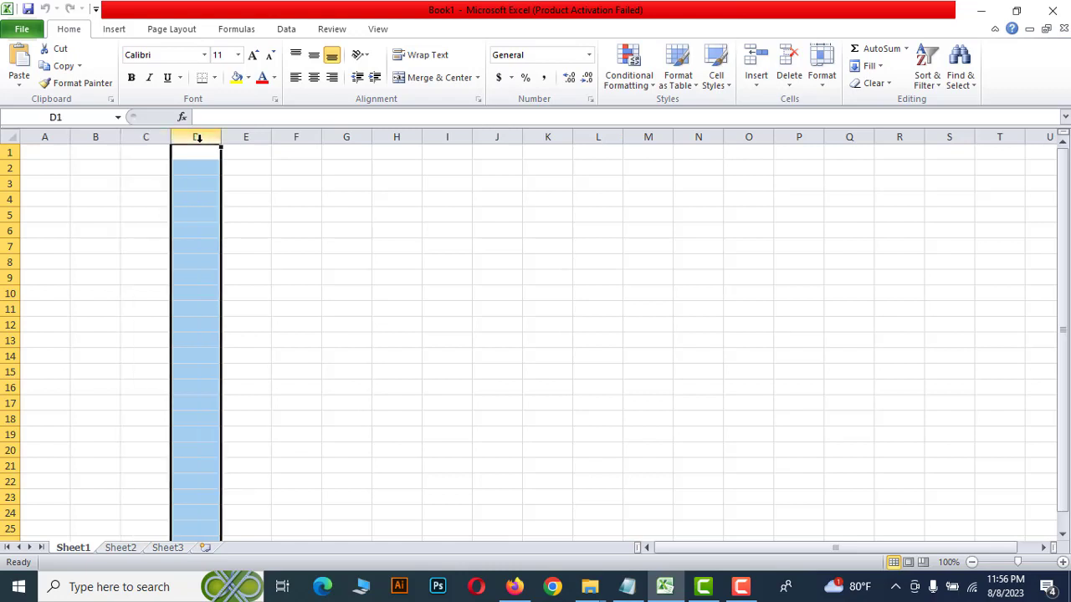
click(243, 137)
click(296, 136)
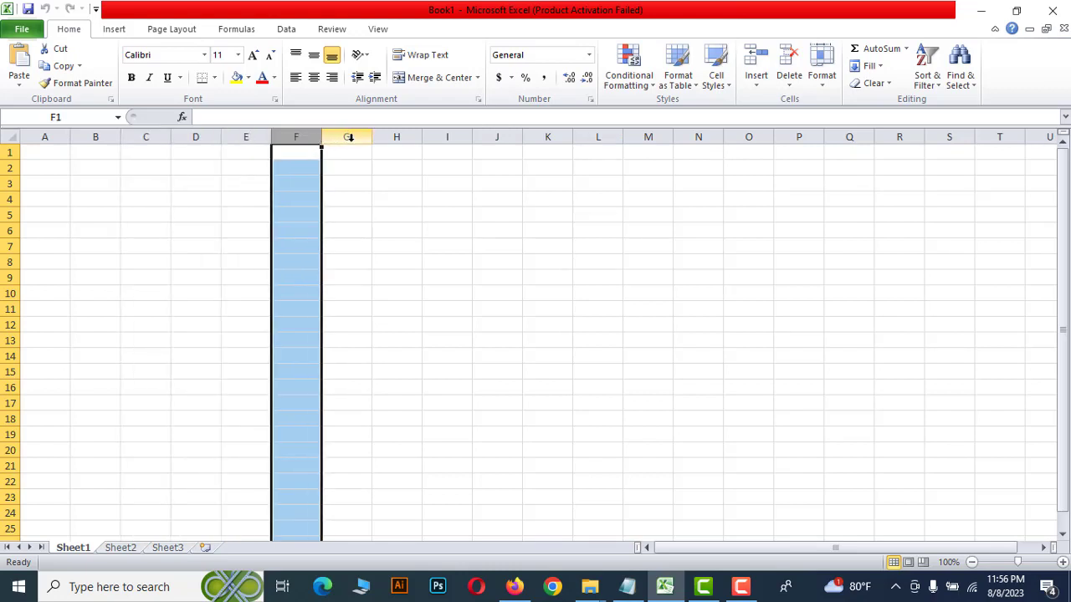
click(349, 136)
click(243, 137)
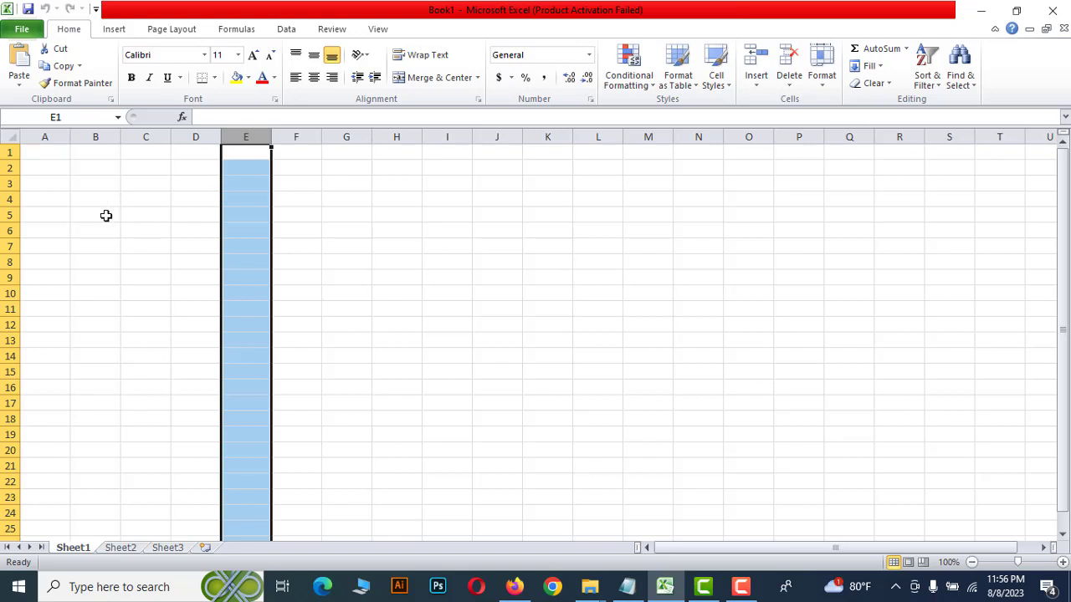
Step: Select entire rows 8, 1, 2 and 3 in turn to examine the worksheet's row layout
click(3, 262)
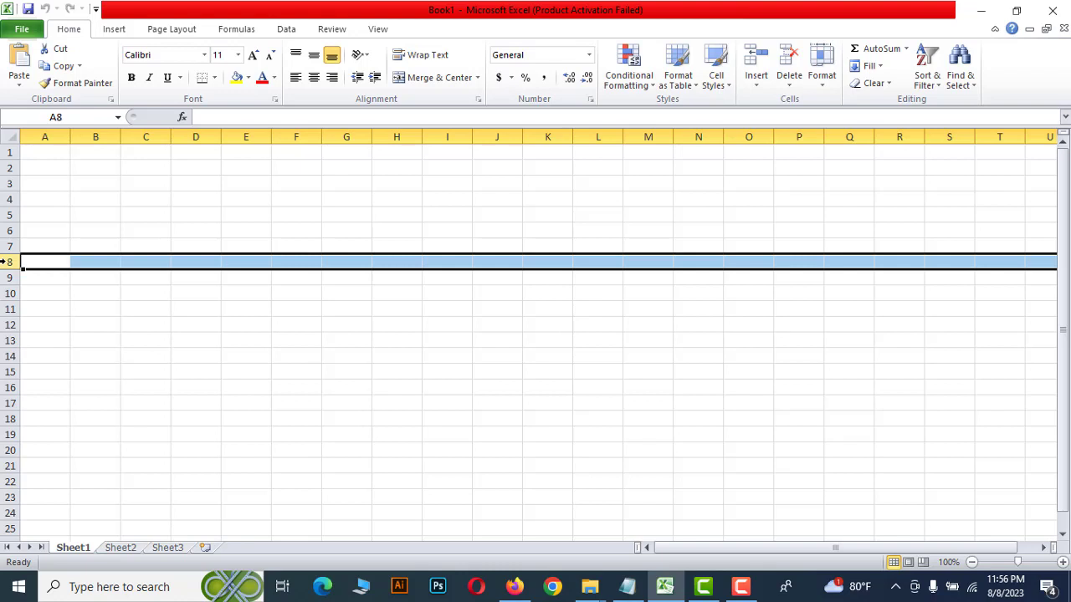
click(4, 152)
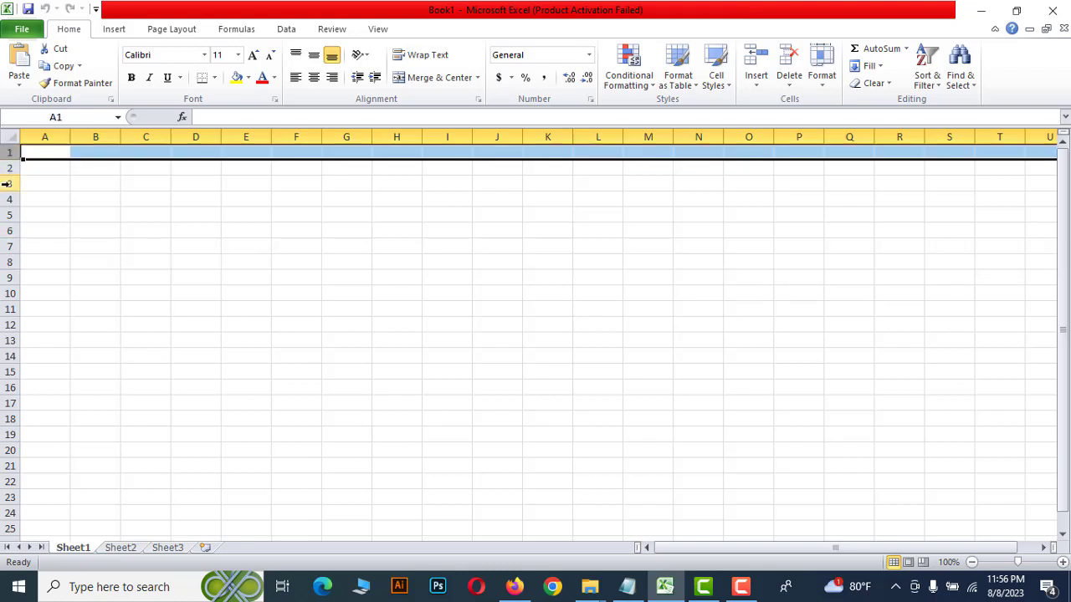
click(7, 168)
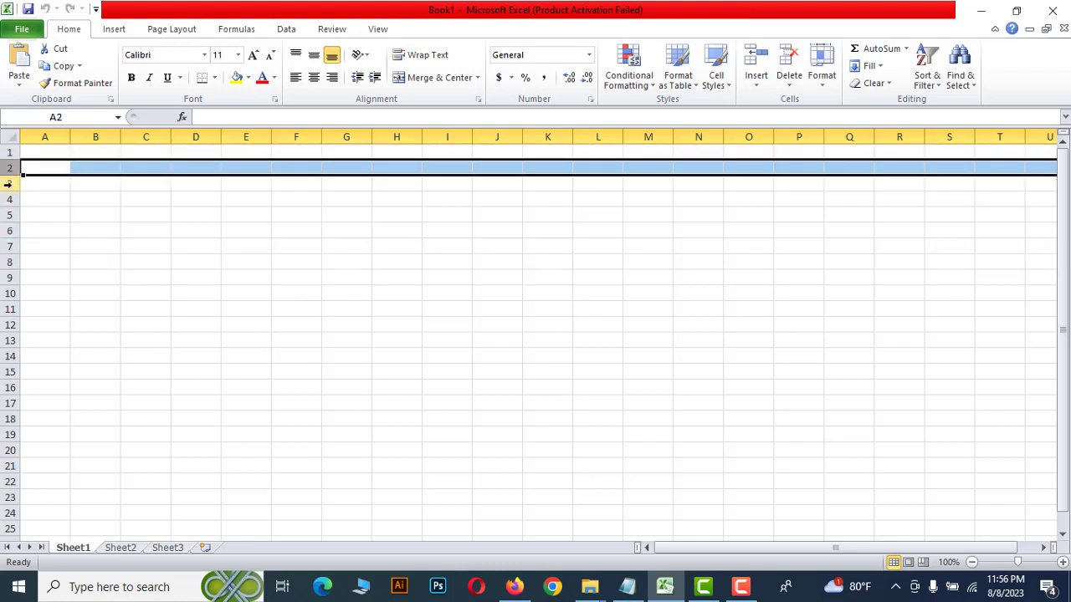
click(7, 183)
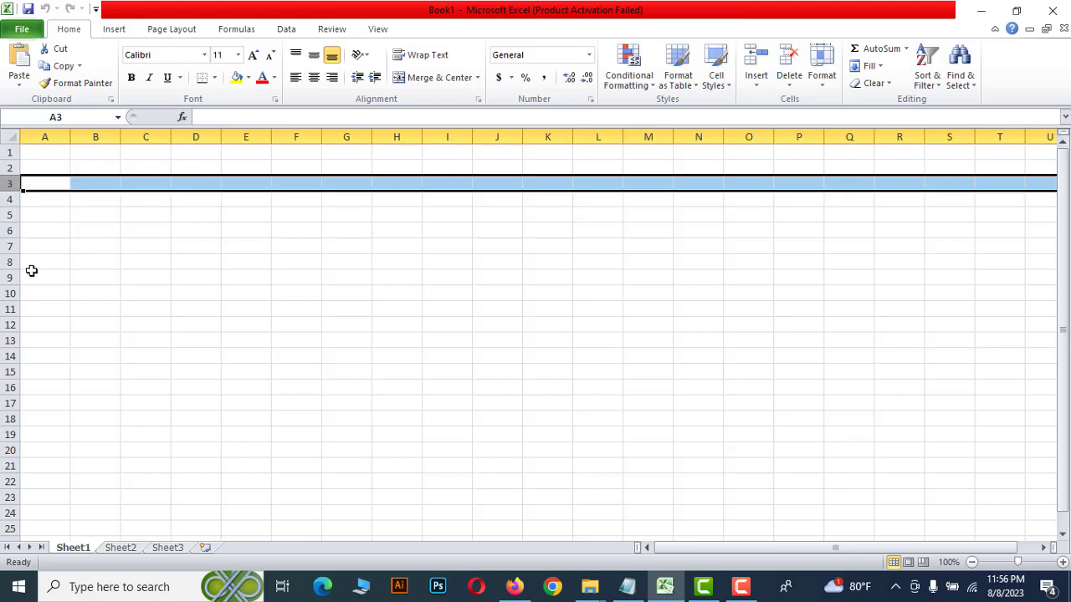
Step: Select cells C6, Q20 and O23 in turn and read each cell reference in the Name Box
click(146, 233)
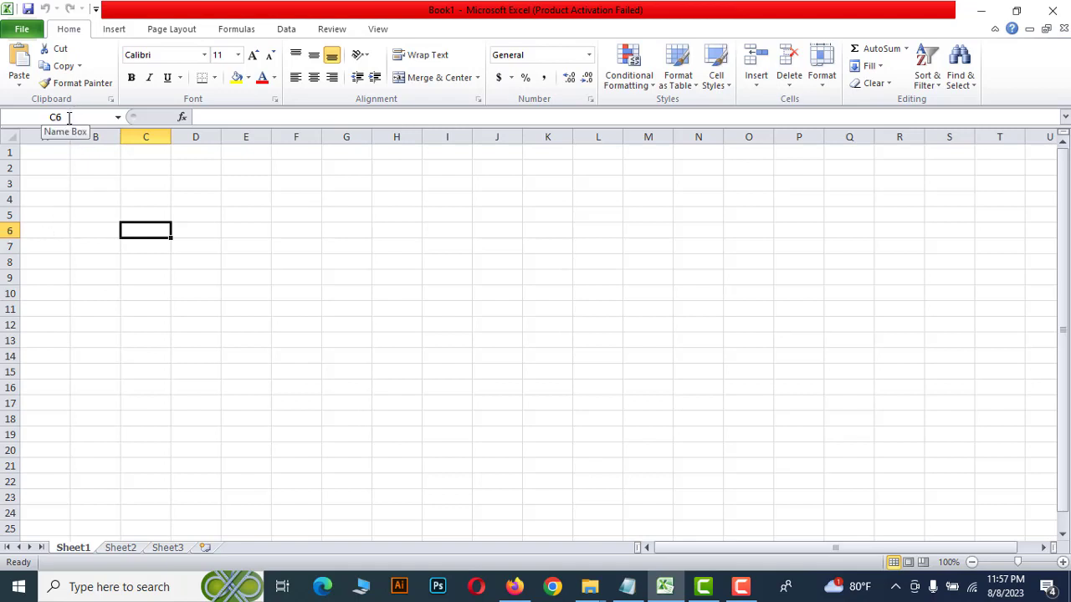
click(859, 450)
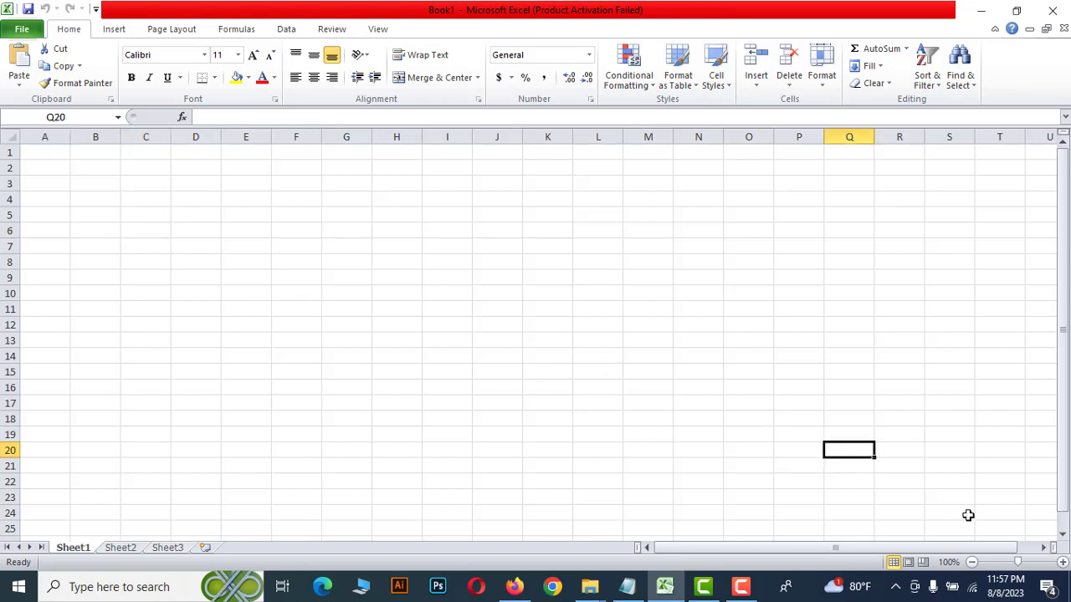
click(733, 494)
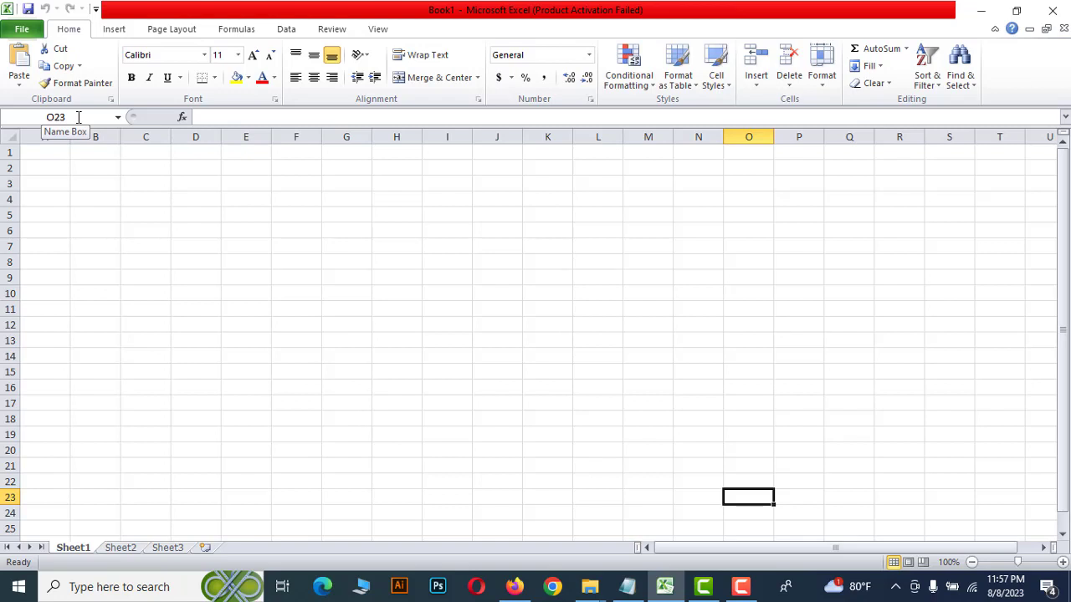
Step: Enter 10 in cell O23, then erase that entry through the formula bar and leave the cell
text(1)
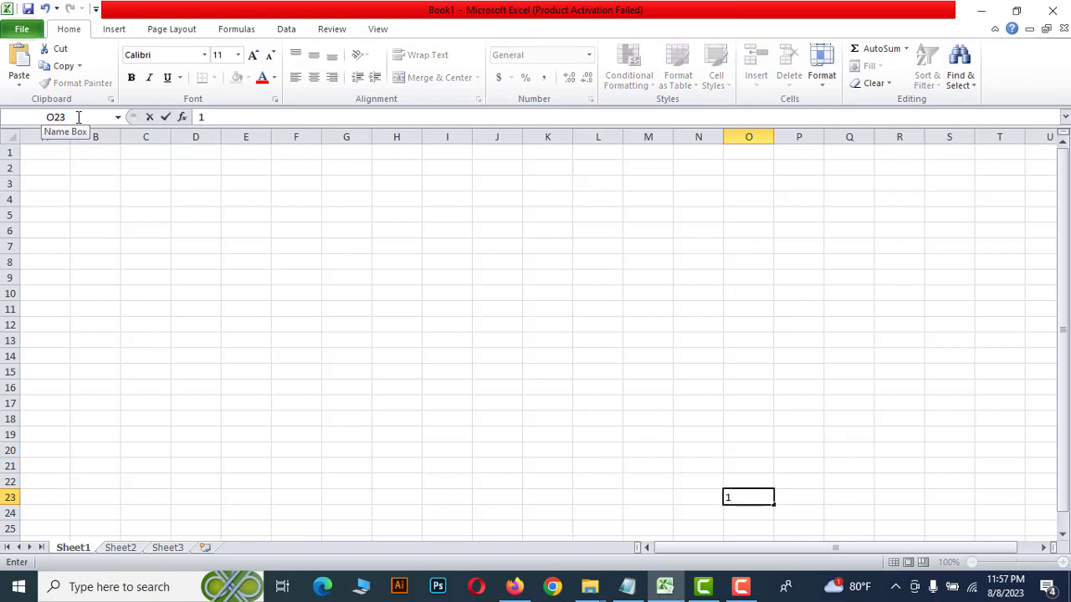
text(0)
click(219, 117)
drag(219, 117, 193, 120)
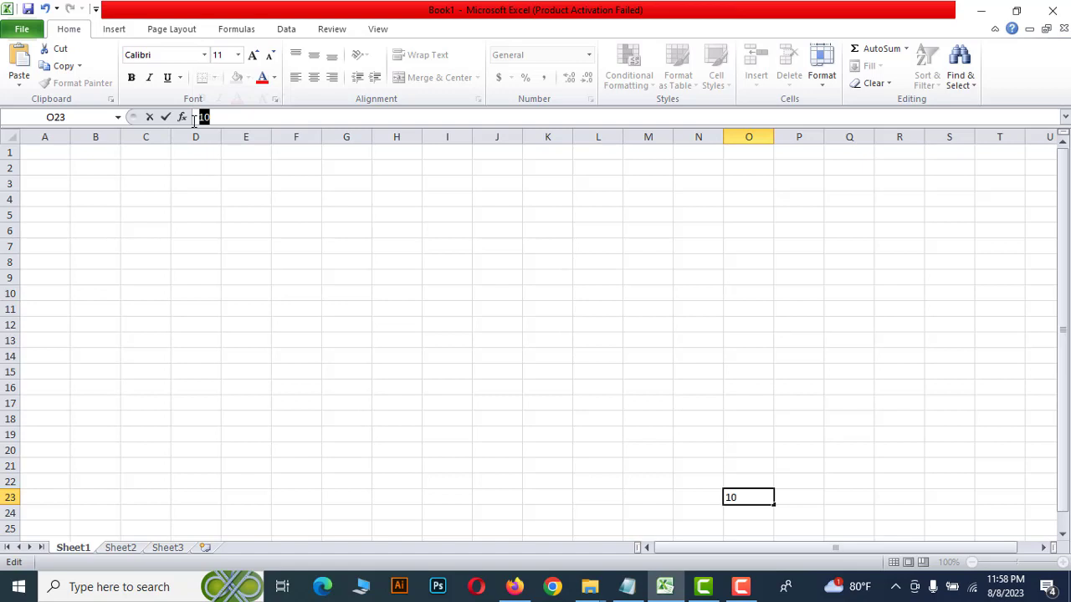
click(220, 118)
drag(220, 118, 196, 121)
key(BackSpace)
click(300, 248)
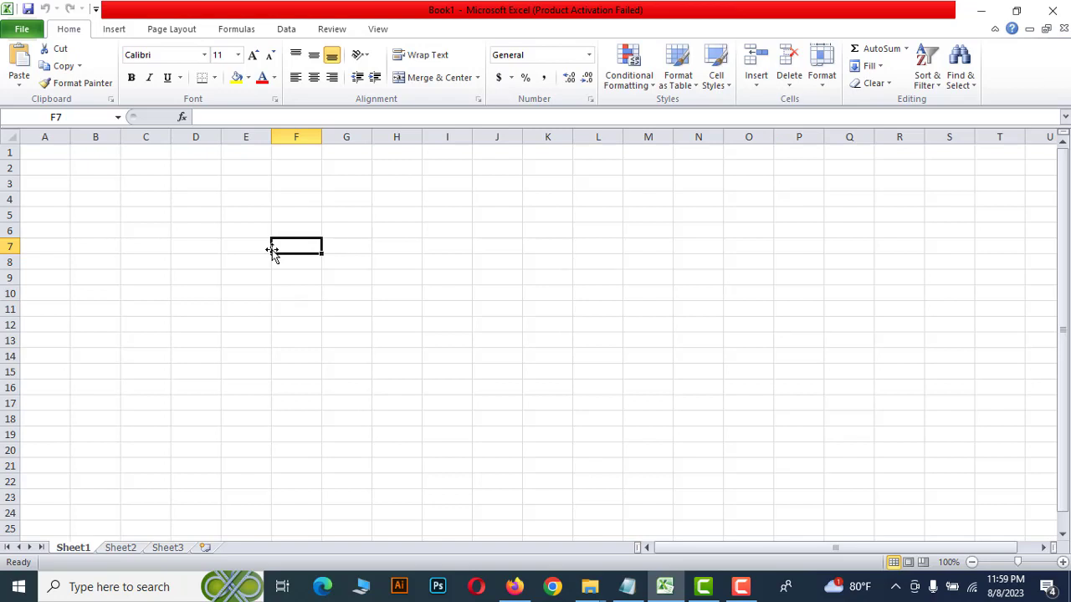
click(125, 215)
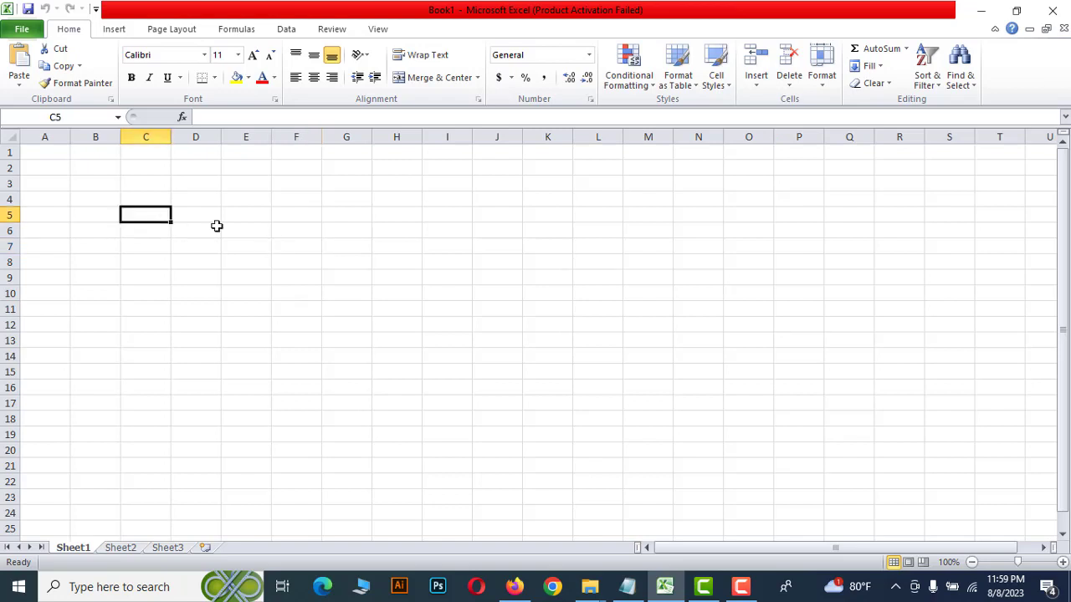
click(397, 218)
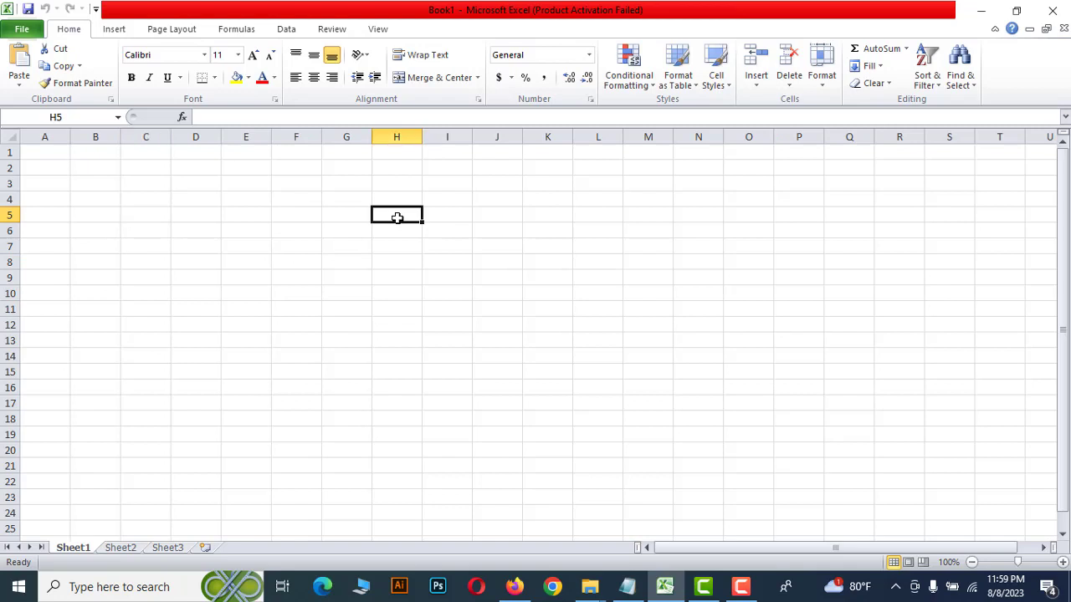
click(296, 217)
click(350, 219)
click(427, 226)
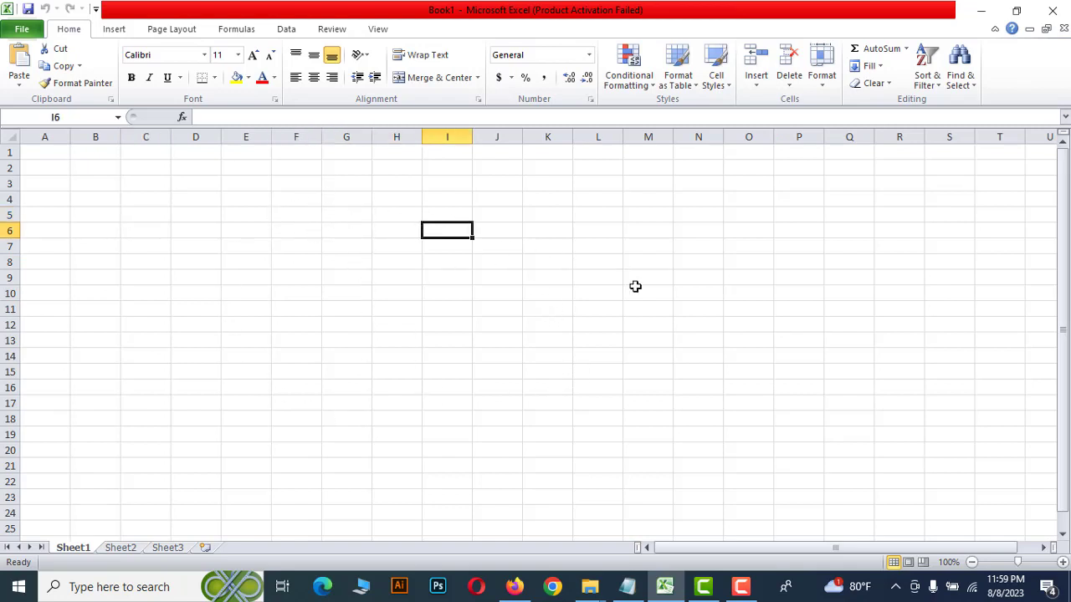
click(571, 362)
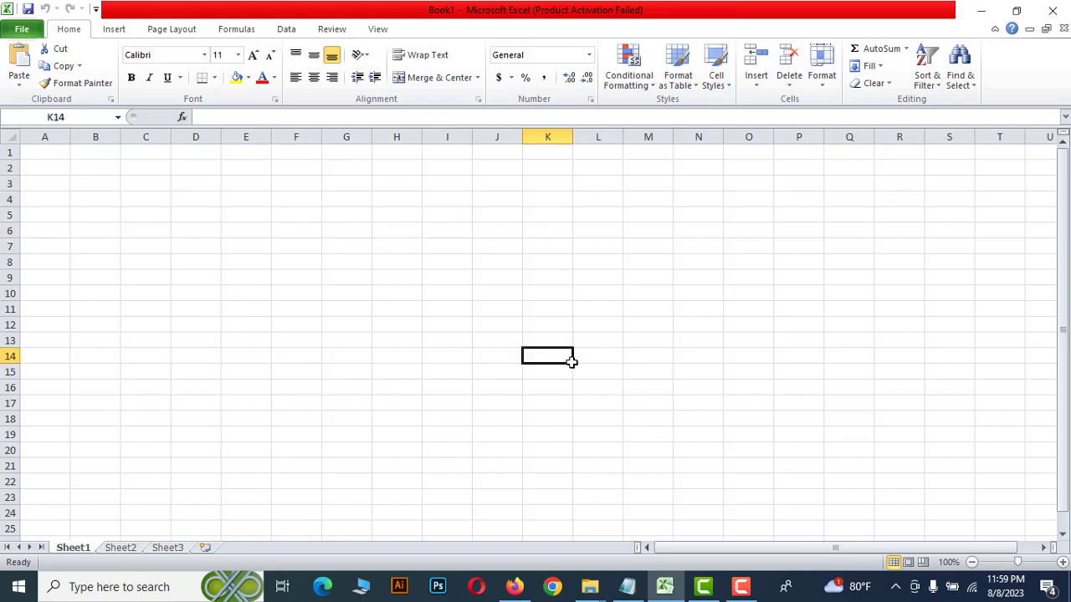
click(447, 284)
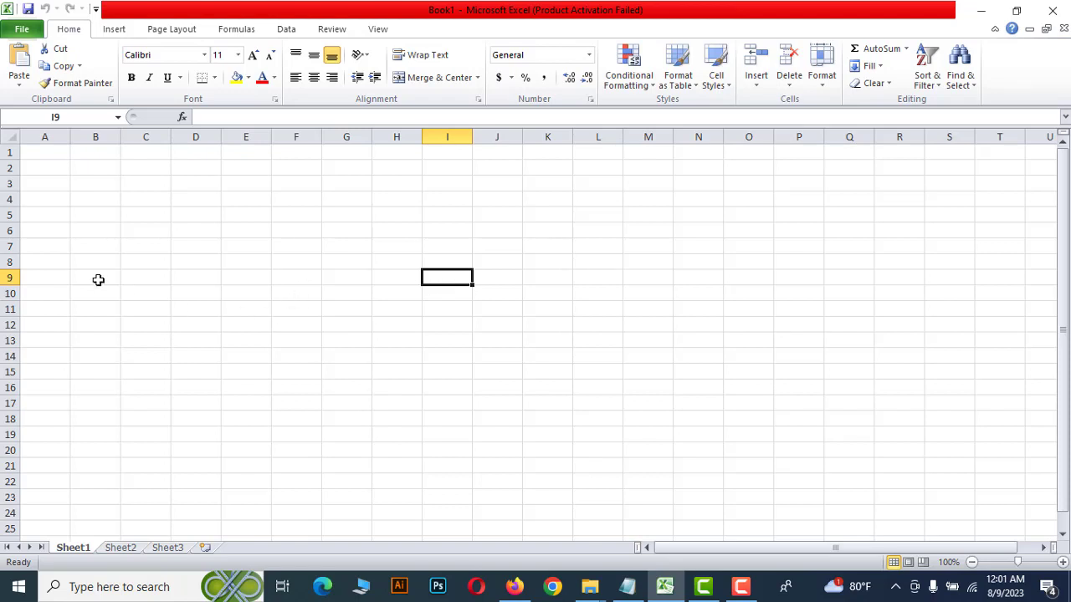
Step: Enter 10 in cell D3
click(98, 219)
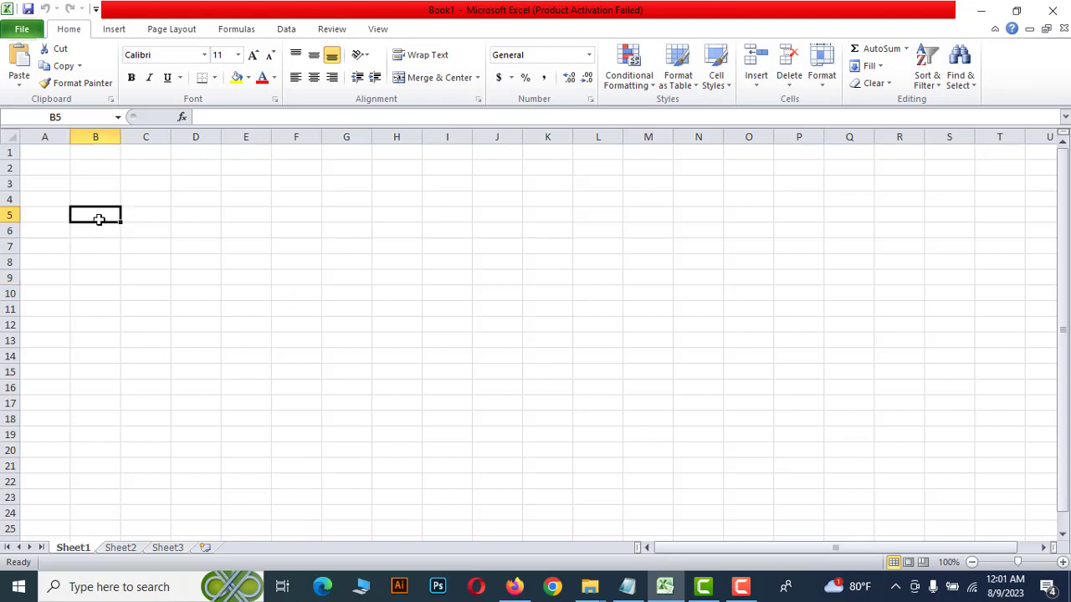
click(184, 182)
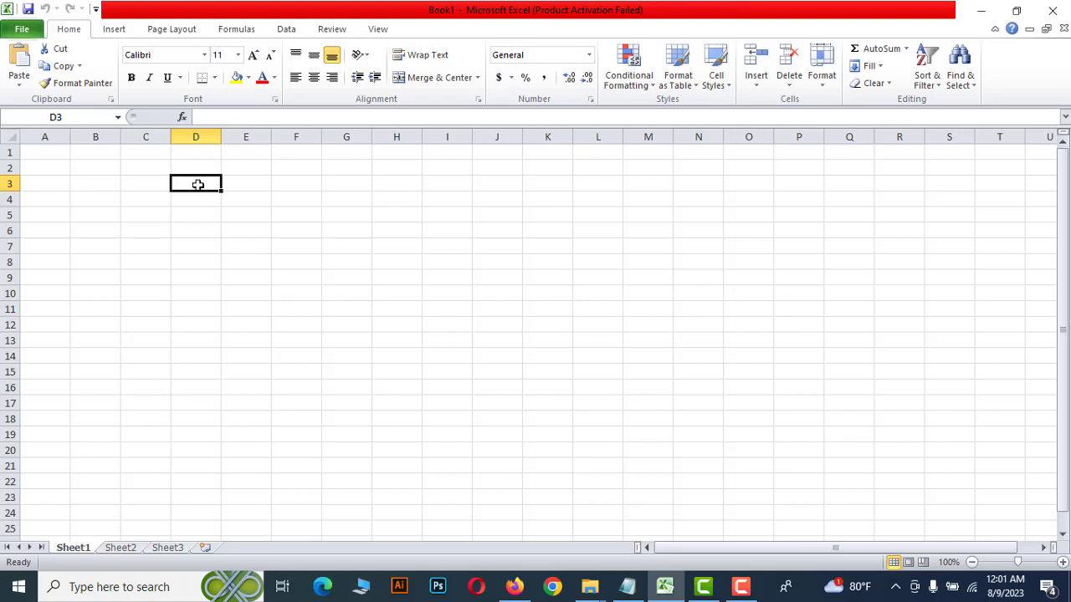
text(1)
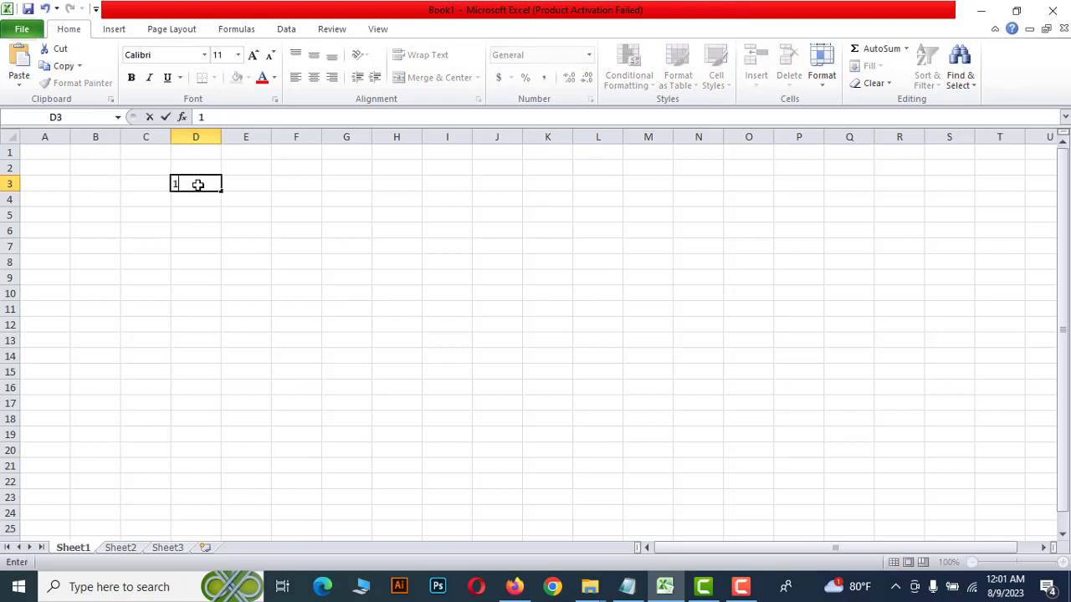
text(0)
click(310, 228)
Step: Enter 20 in cell E3, next to the 10, and reselect that cell
click(248, 184)
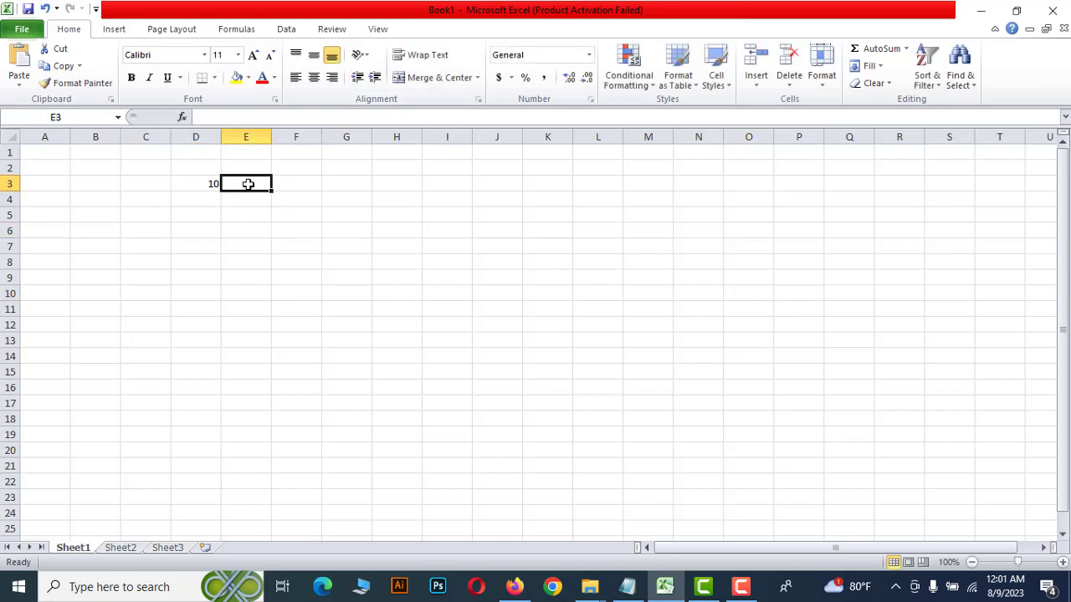
text(2)
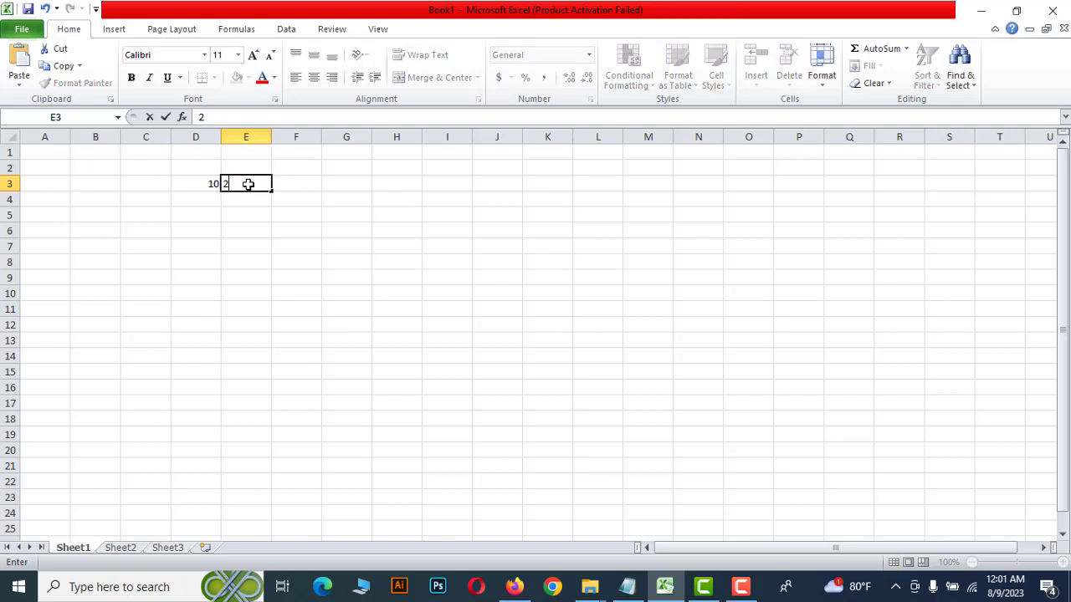
text(0)
click(325, 213)
click(242, 184)
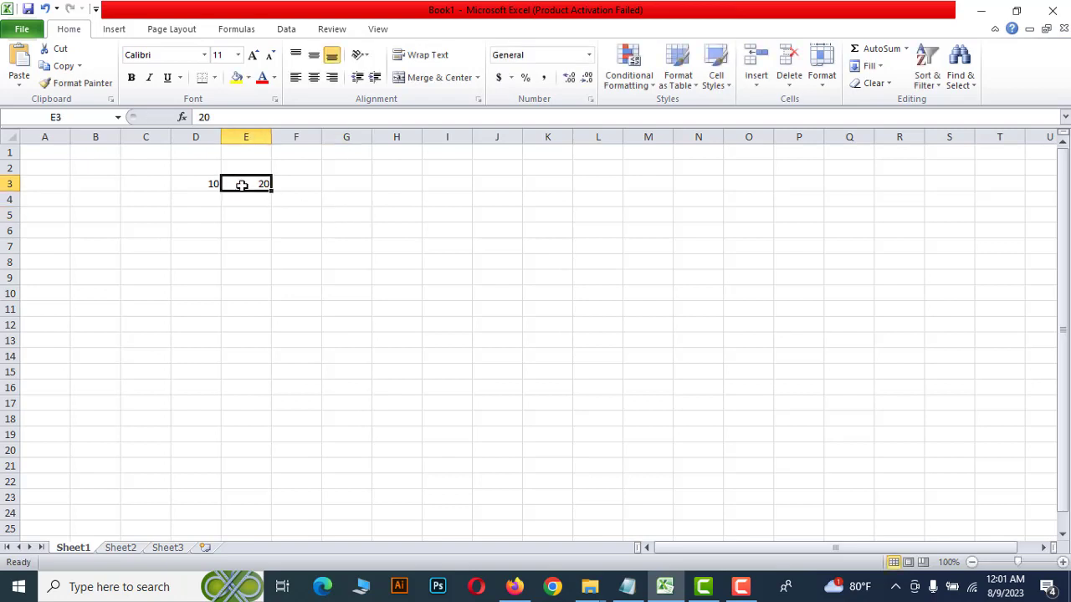
click(308, 181)
click(220, 117)
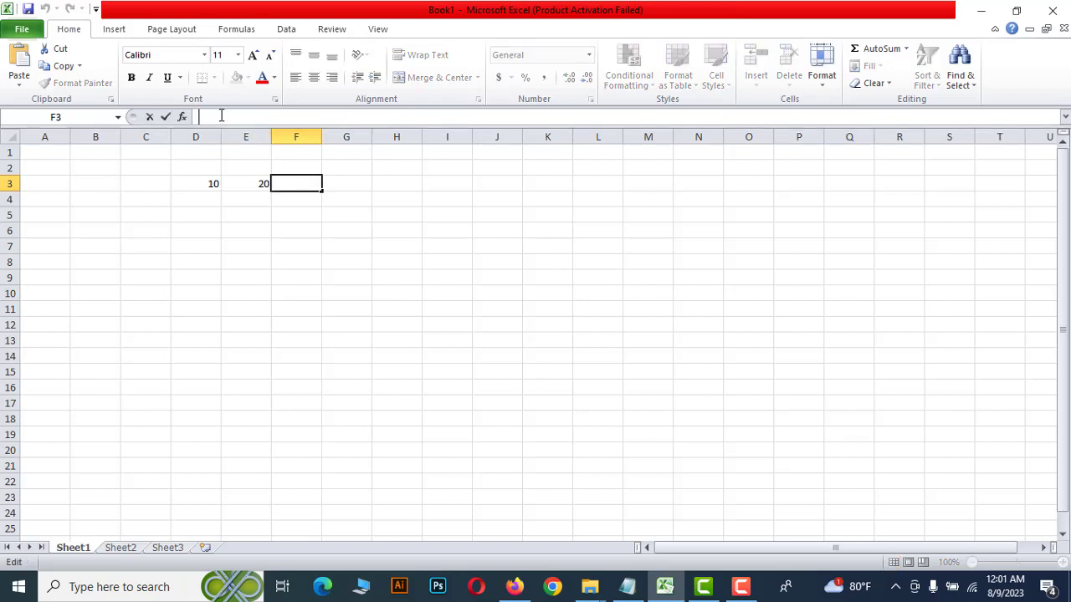
click(373, 242)
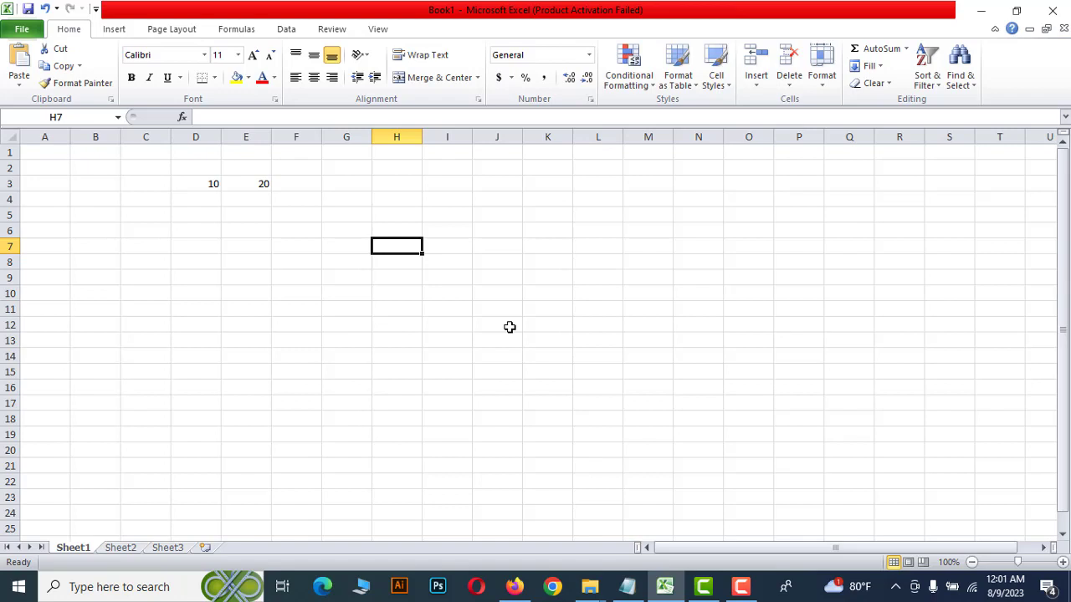
Step: Enter 1 in cell H2 and 2 in cell H3 as the start of a number series
click(398, 167)
text(1)
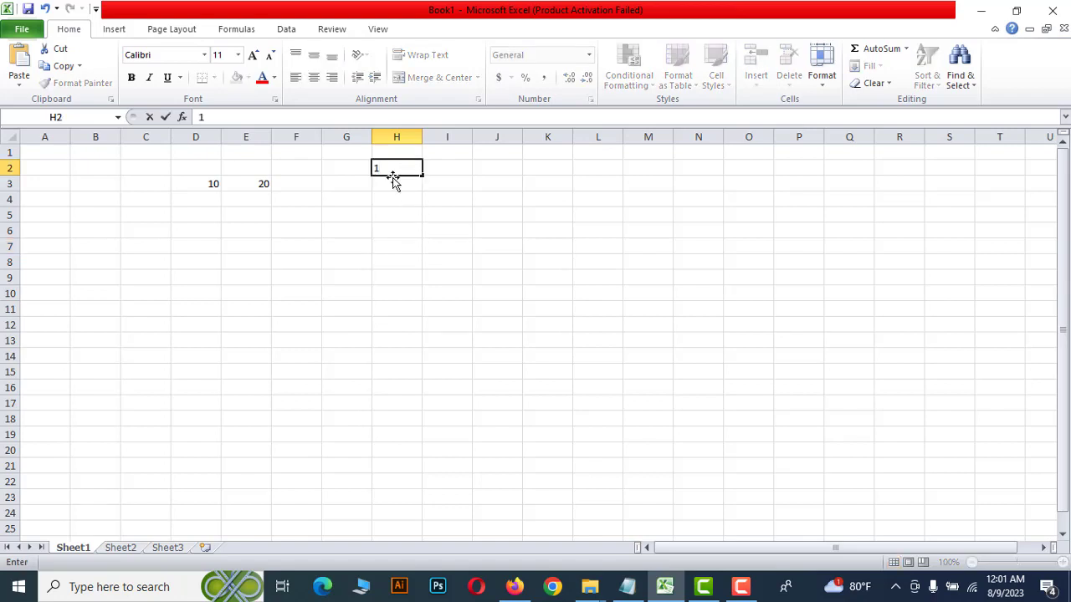
click(450, 230)
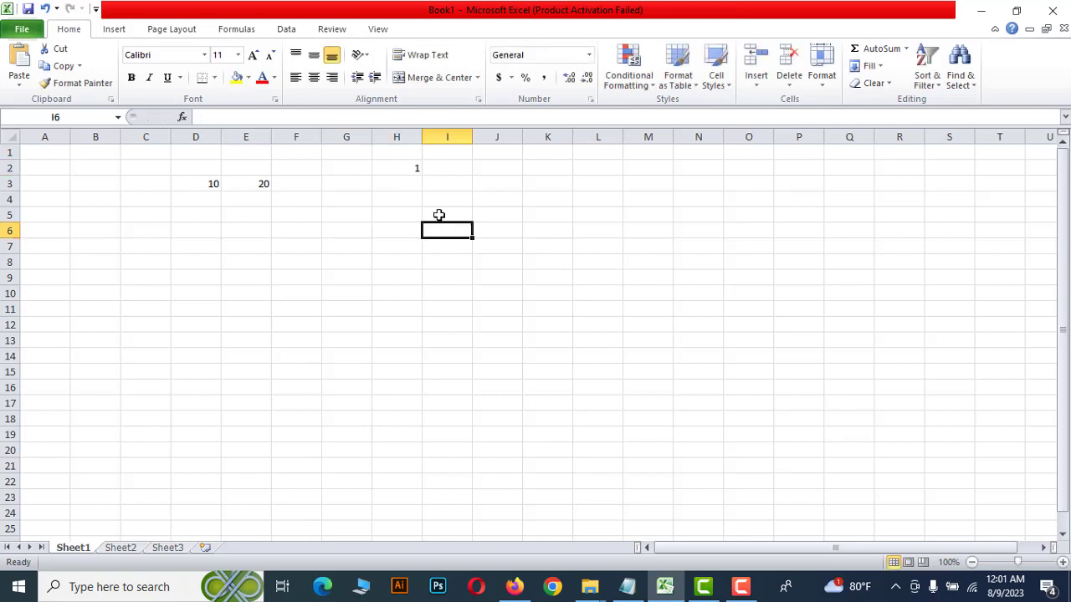
click(393, 184)
text(2)
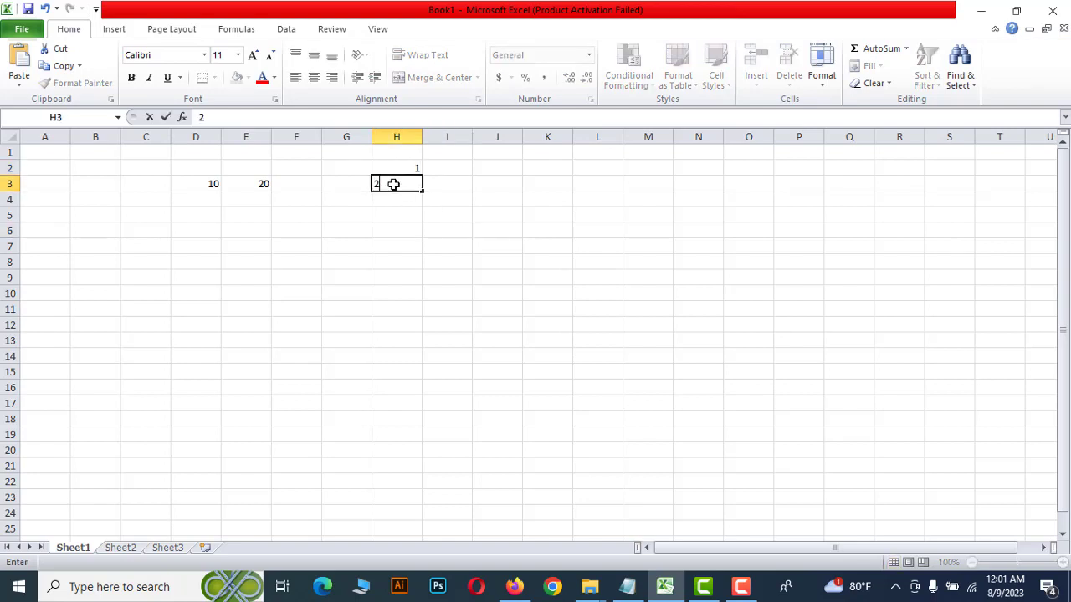
click(489, 237)
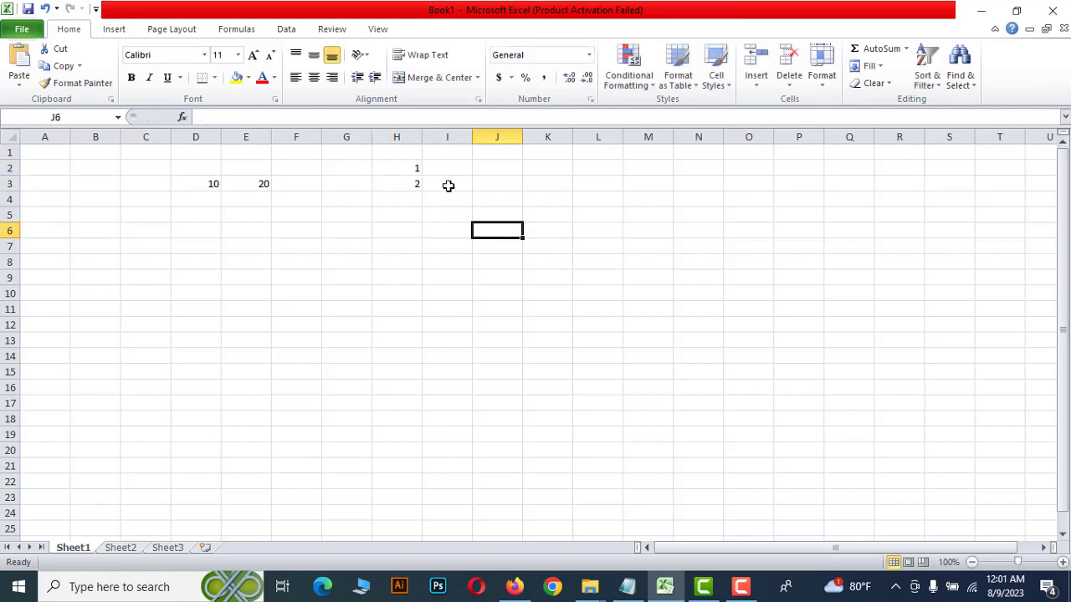
click(403, 169)
drag(403, 171, 404, 177)
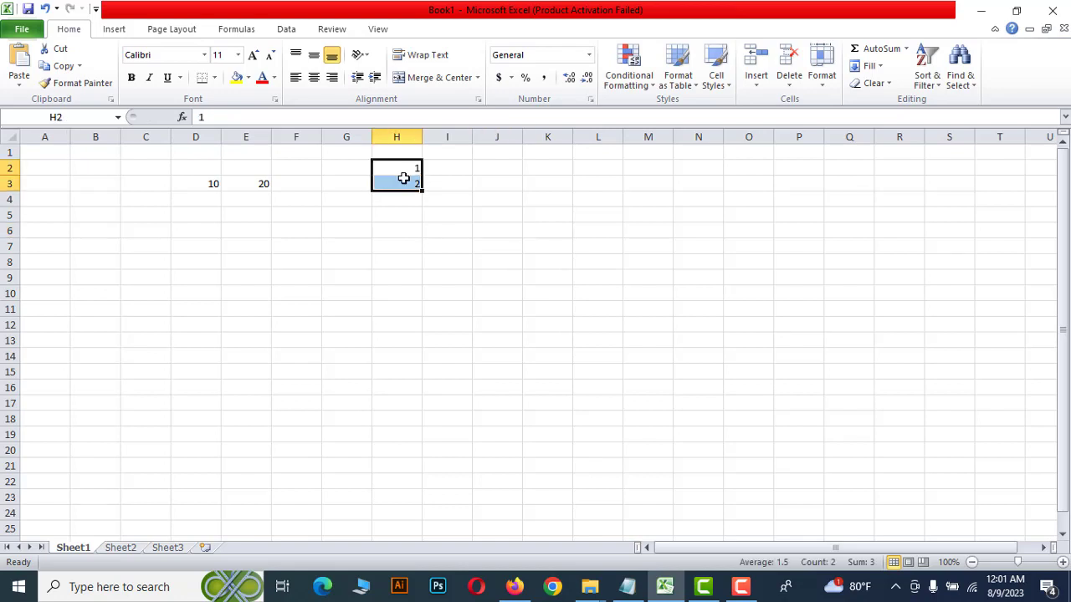
click(469, 199)
click(510, 199)
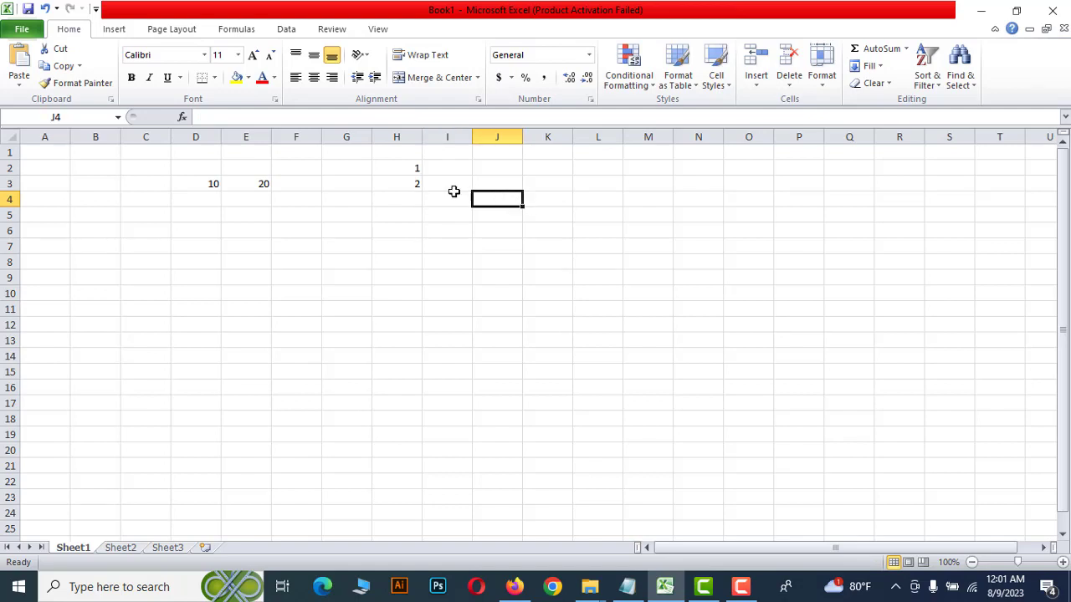
Step: Extend the series from cells H2:H3 down column H, first to row 25 and on to row 43
drag(409, 167, 407, 179)
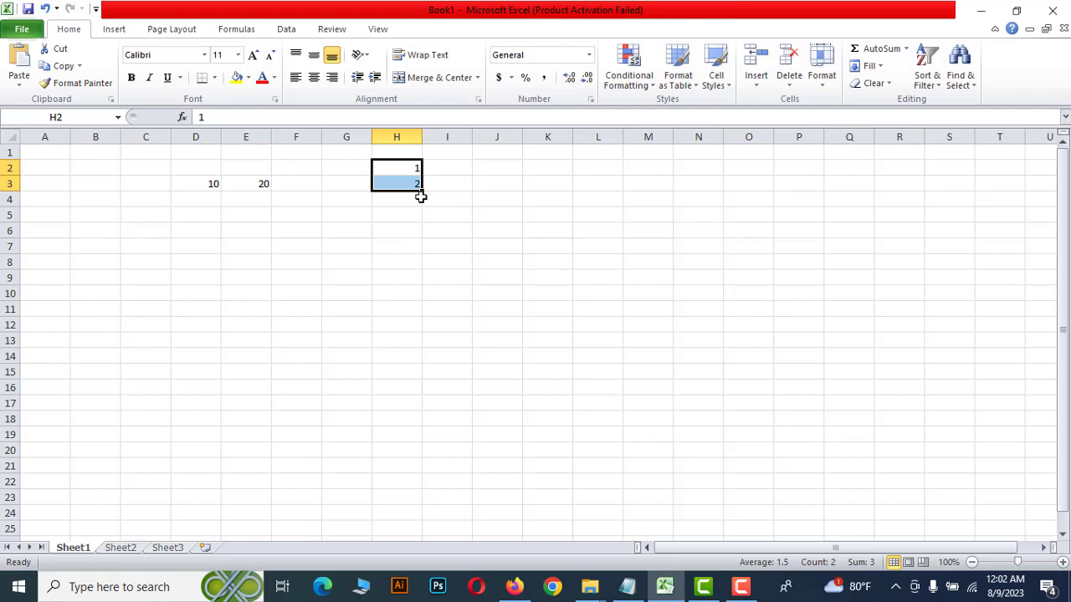
drag(423, 191, 420, 537)
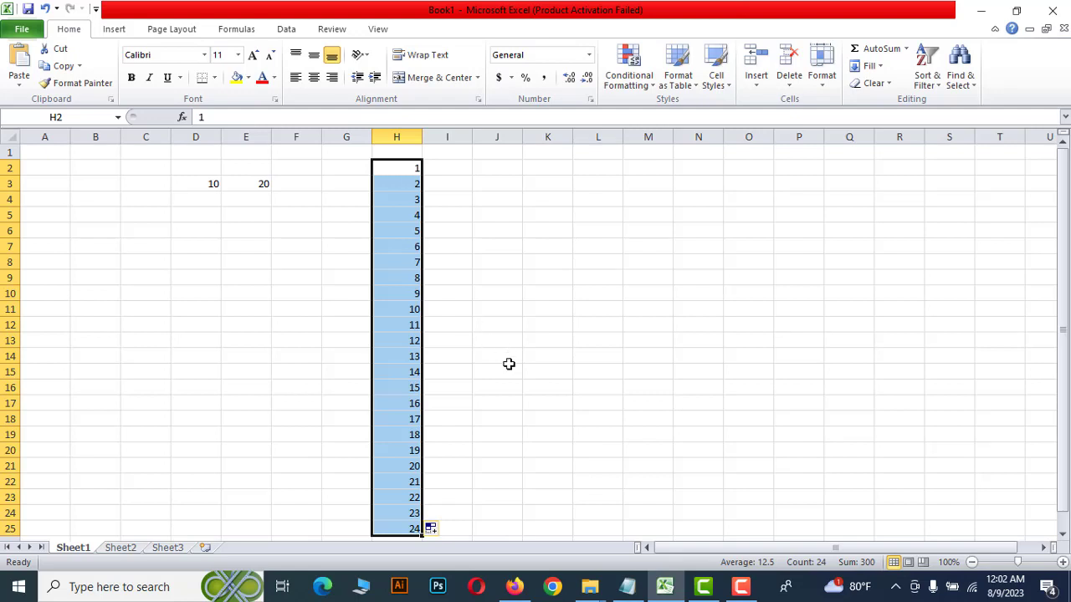
scroll(466, 446, down, 6)
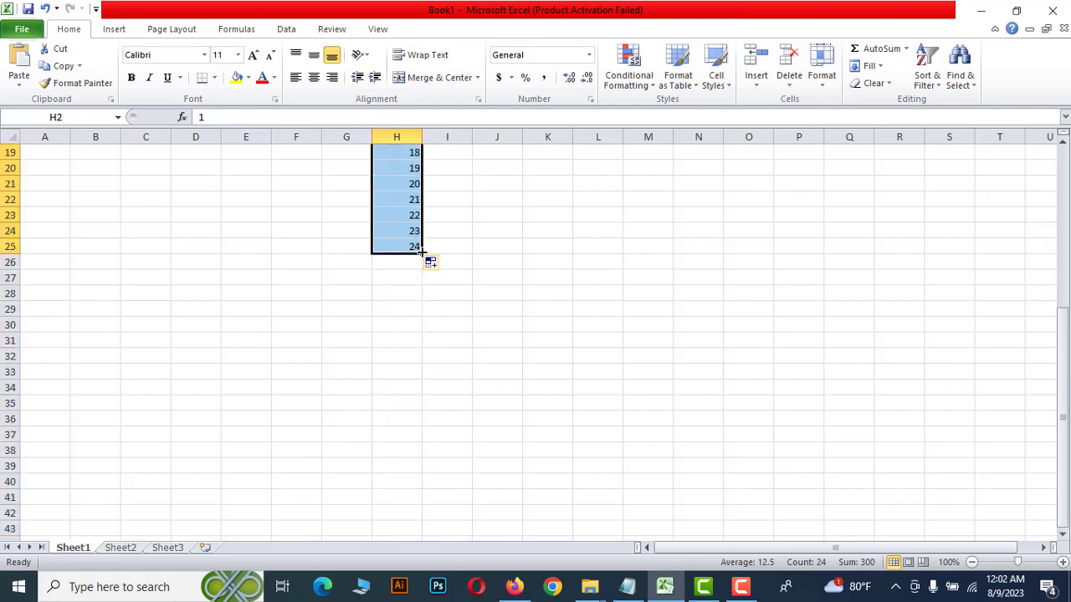
drag(423, 252, 428, 536)
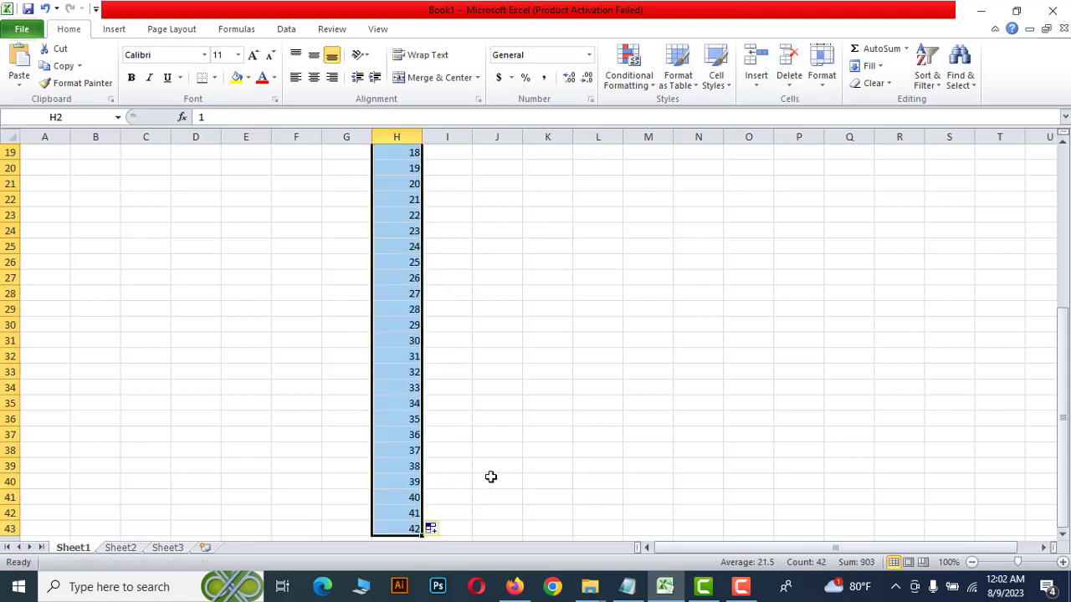
Step: Examine the filled number series in column H, checking its last cell H43 and its first cell H2
scroll(490, 475, up, 6)
scroll(492, 456, down, 7)
scroll(491, 452, down, 5)
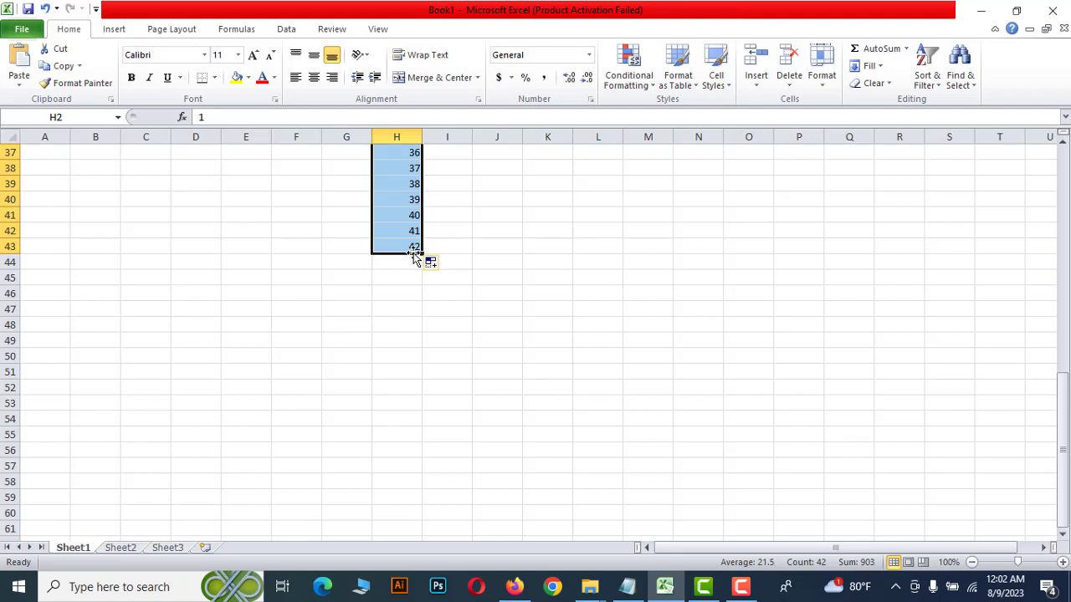
click(536, 290)
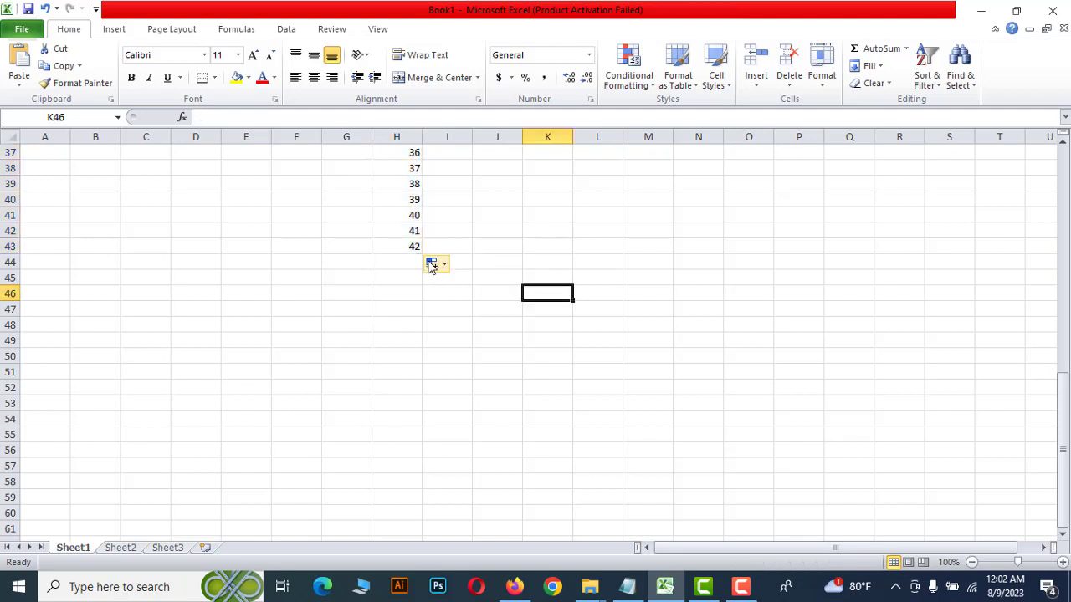
click(406, 246)
scroll(522, 318, up, 5)
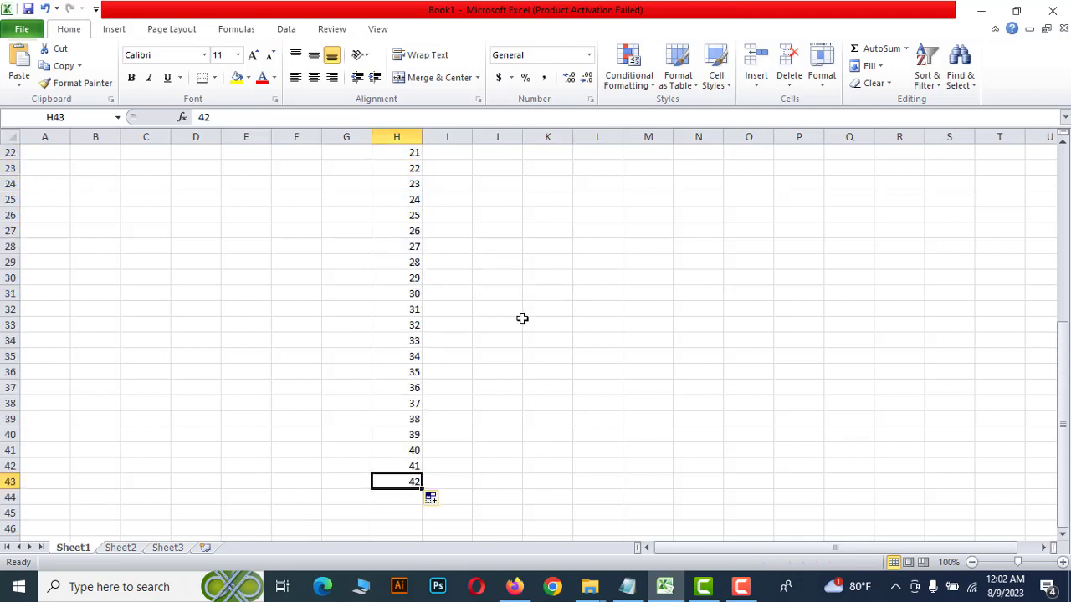
scroll(522, 318, up, 7)
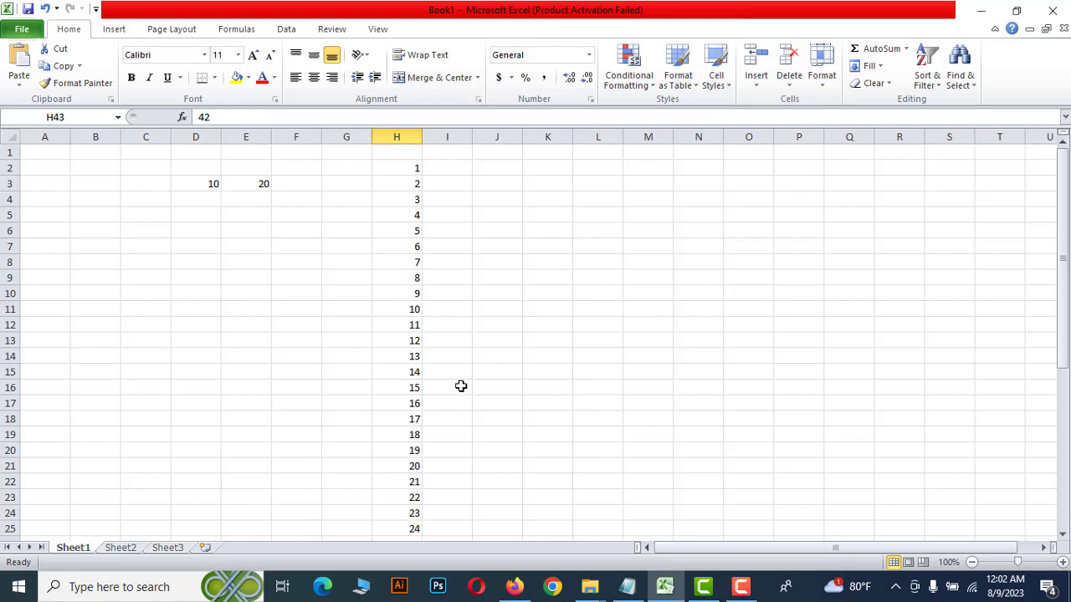
click(409, 171)
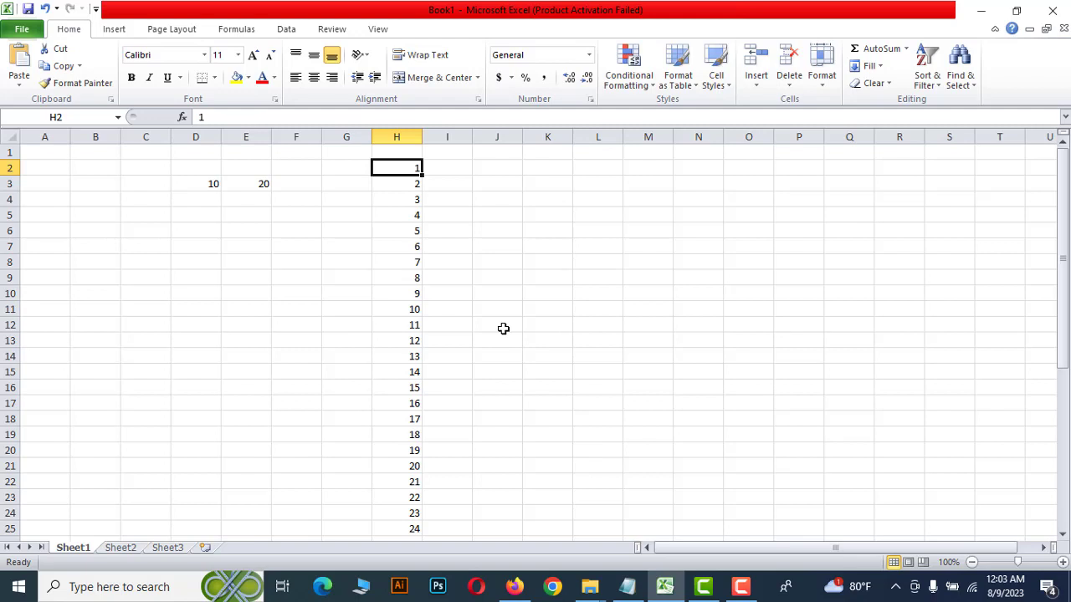
click(535, 336)
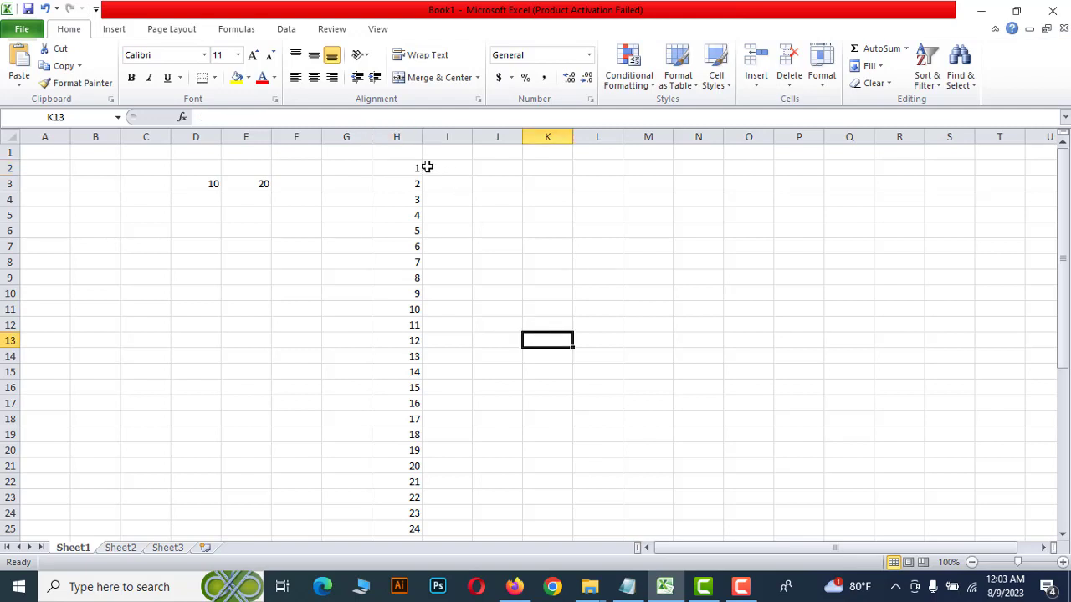
click(402, 167)
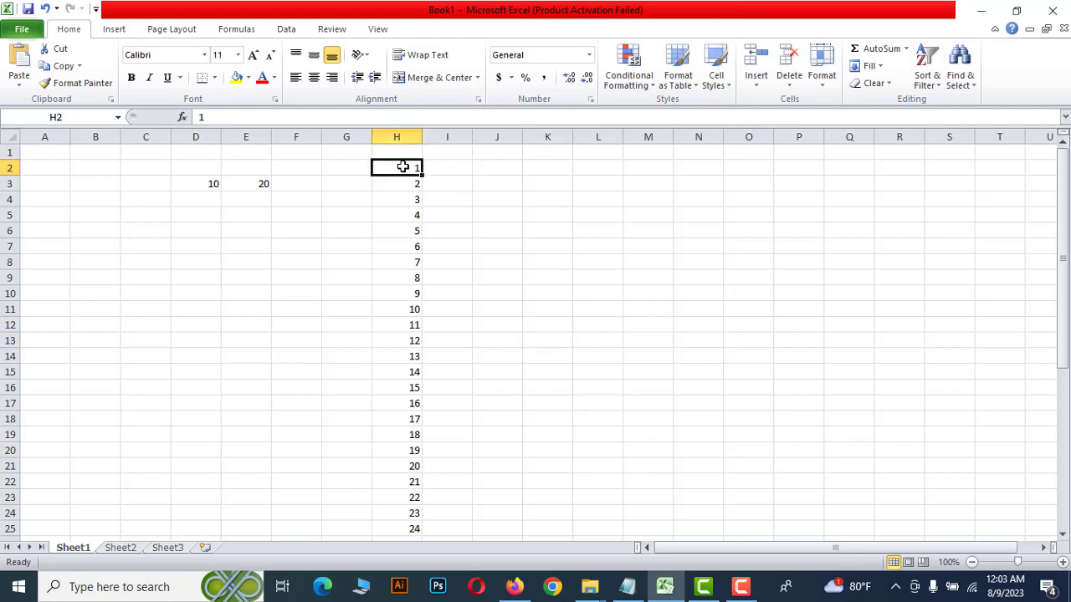
click(564, 241)
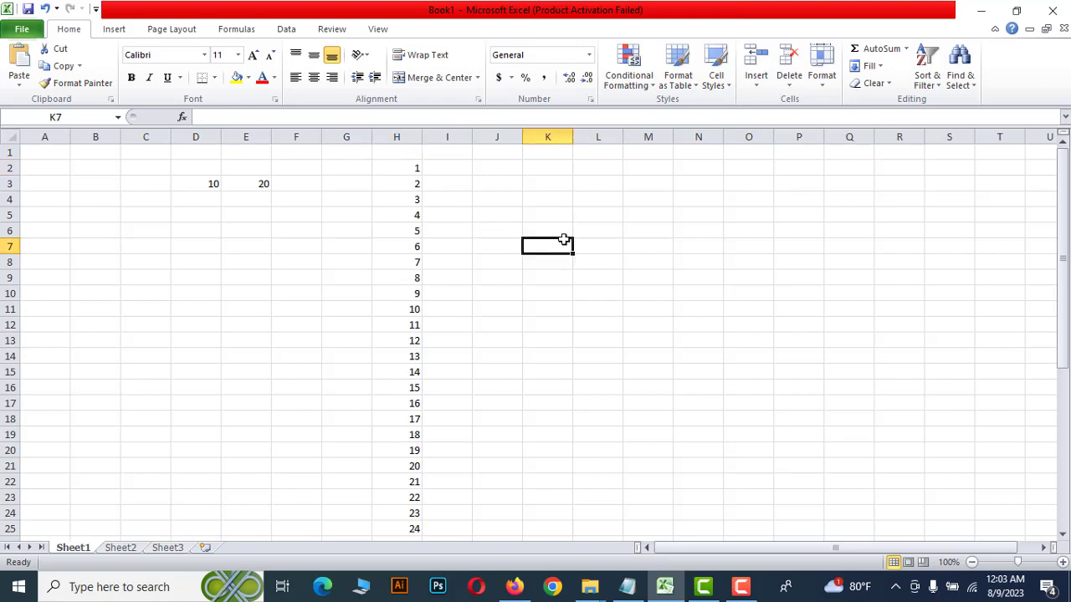
Step: Enter 2 in cell J2 and 4 in cell J3 as the start of an even-number series
click(493, 168)
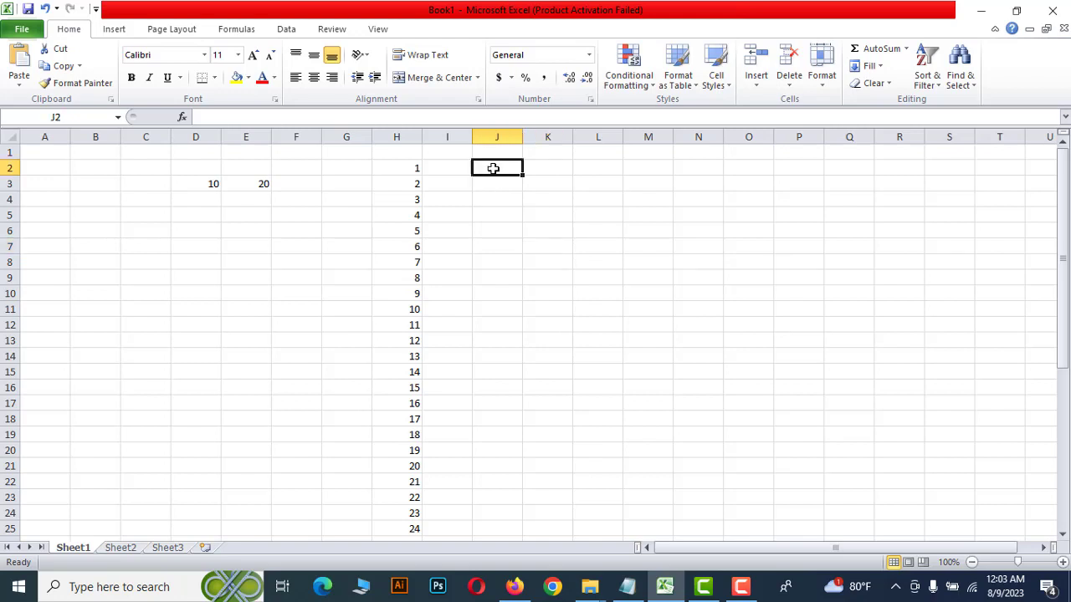
text(2)
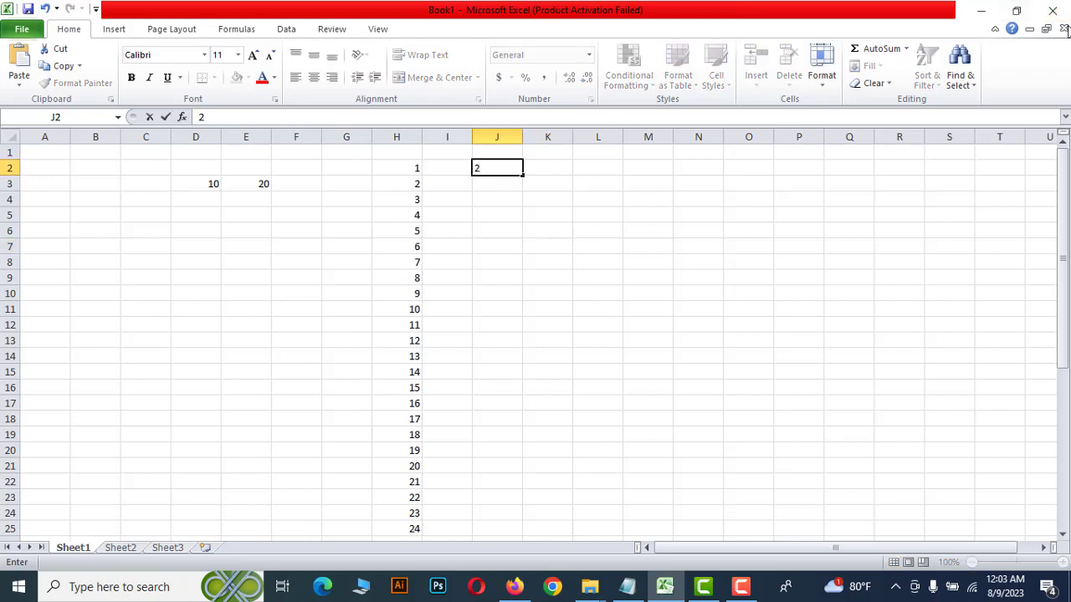
click(498, 190)
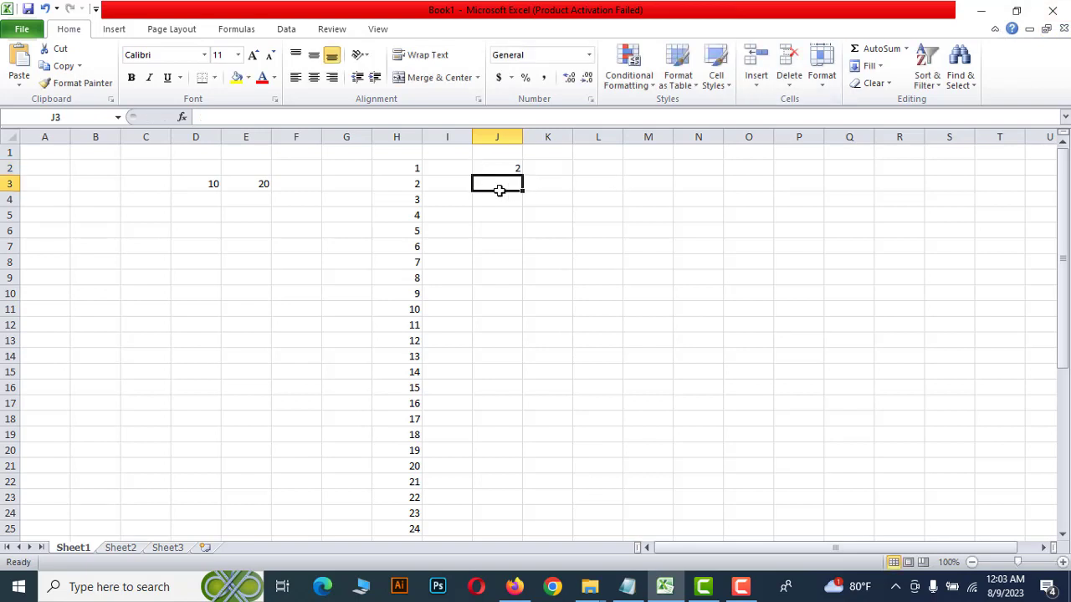
text(4)
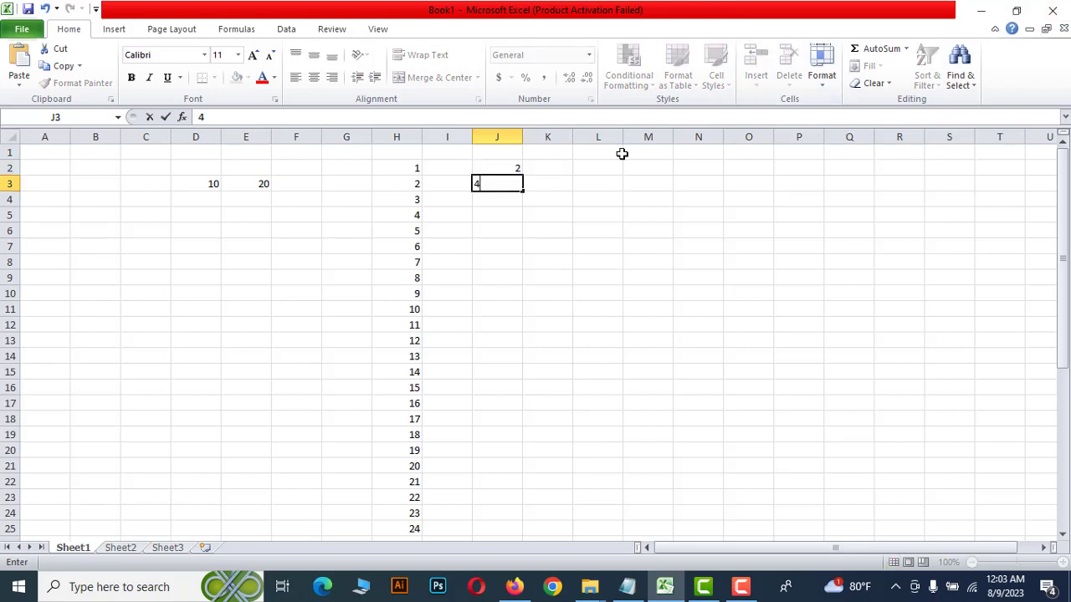
click(596, 210)
Step: Extend the even-number series from cells J2:J3 down column J to row 29
drag(499, 168, 499, 179)
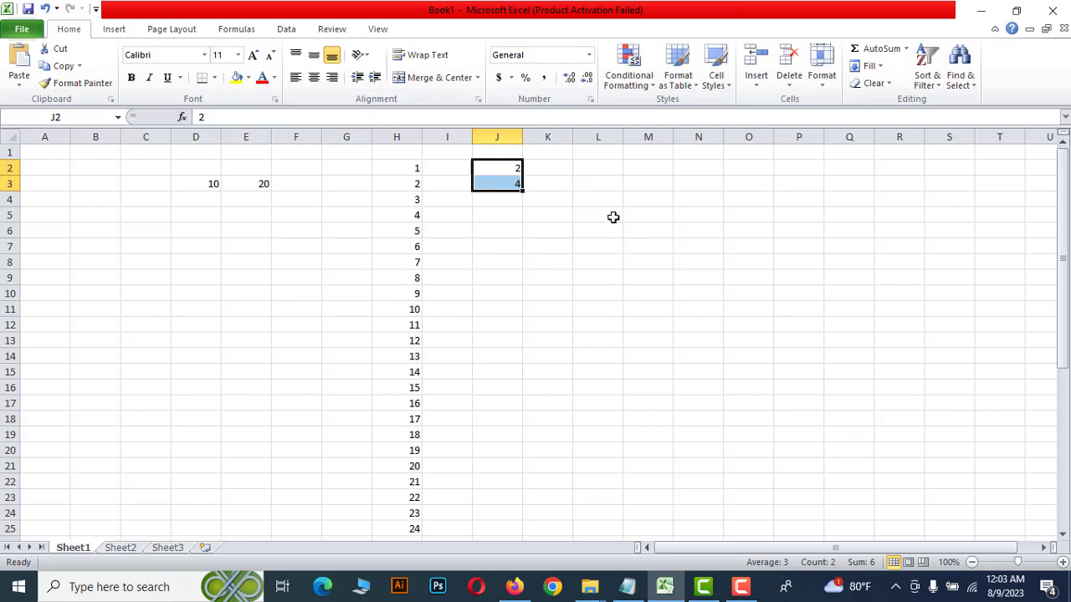
drag(522, 193, 572, 536)
scroll(610, 442, up, 2)
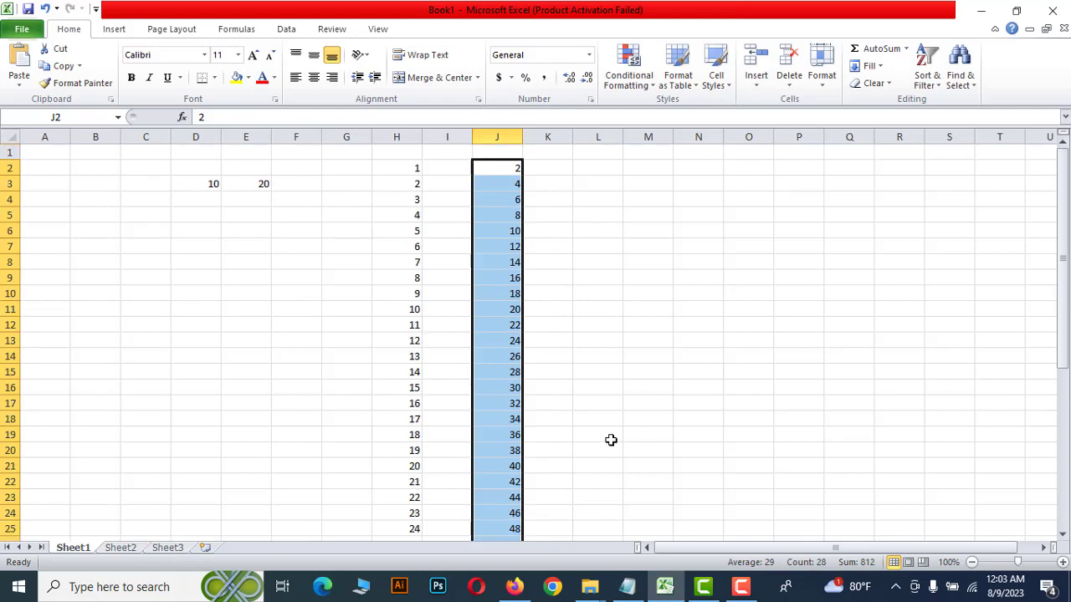
Step: Select cells J2 through J6 one after another to examine the values of the even-number series
click(549, 184)
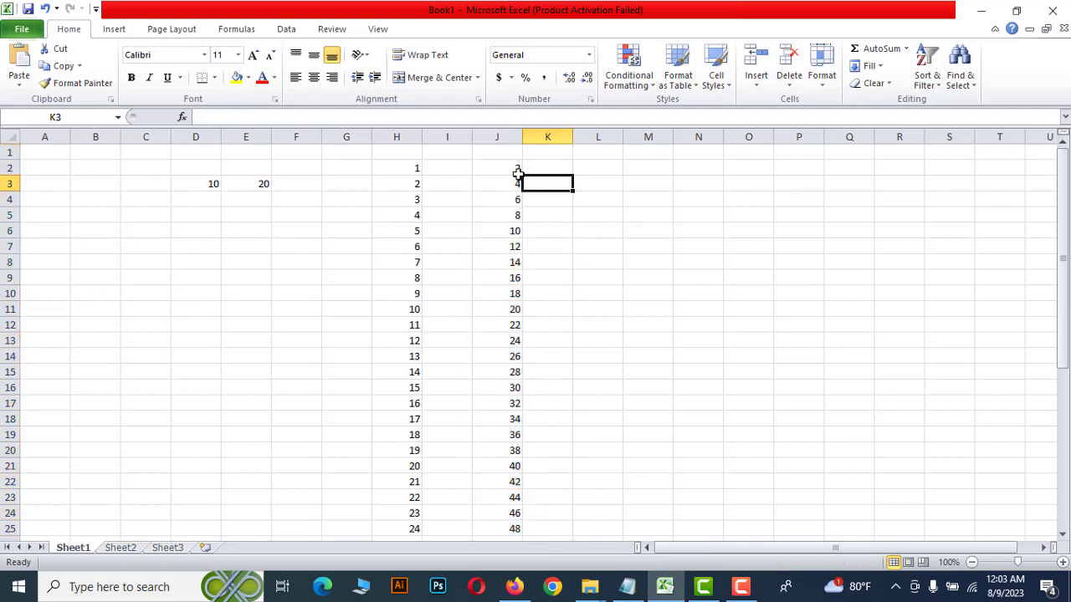
click(509, 169)
click(503, 185)
click(503, 200)
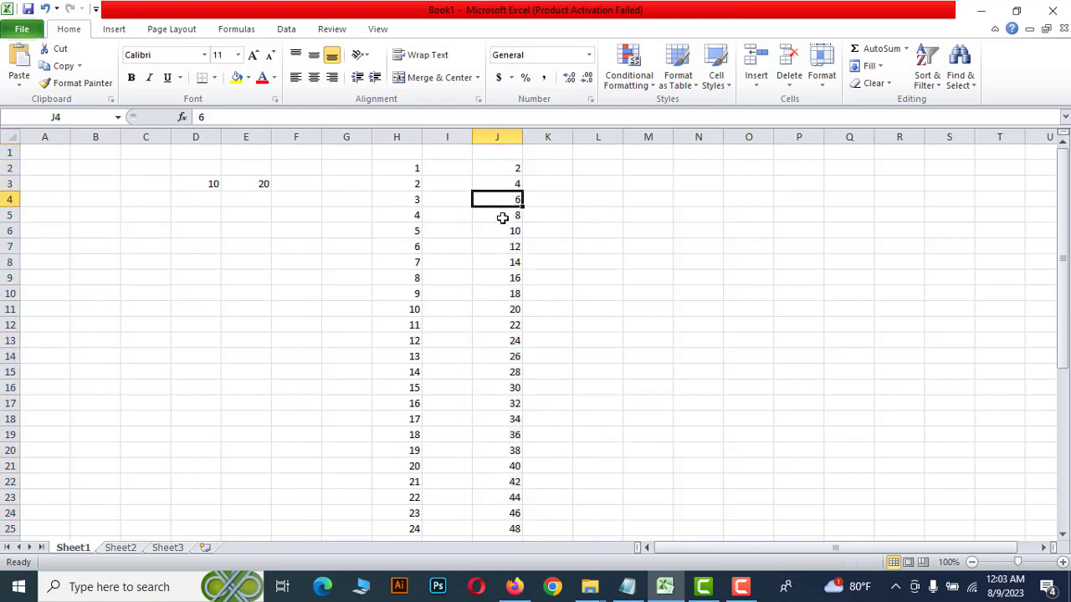
click(503, 215)
click(502, 230)
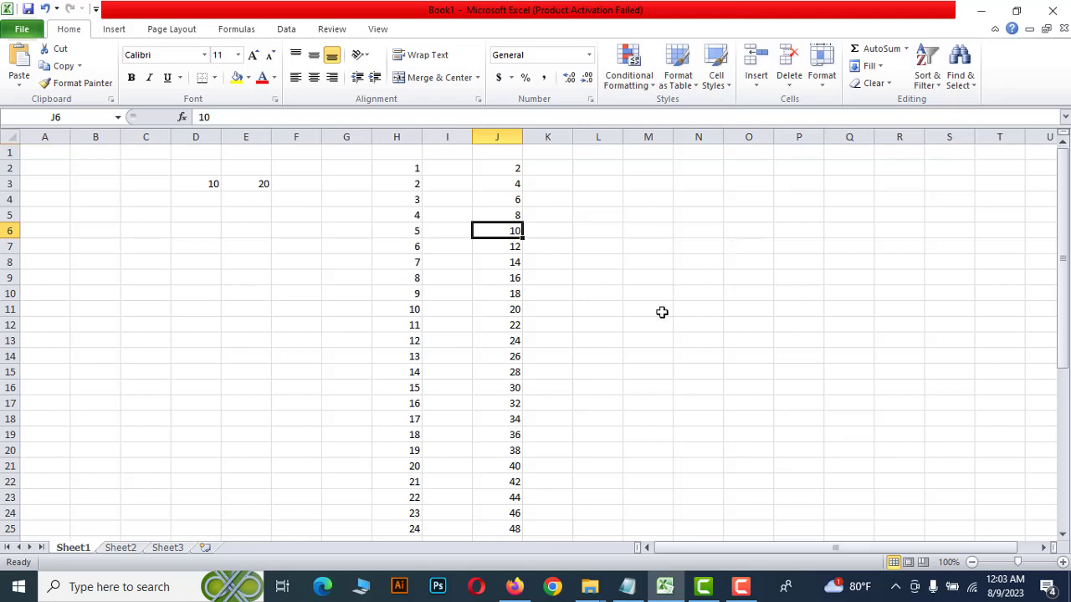
Step: Enter 1 in cell L2 and 3 in cell L3 as the start of an odd-number series
click(503, 168)
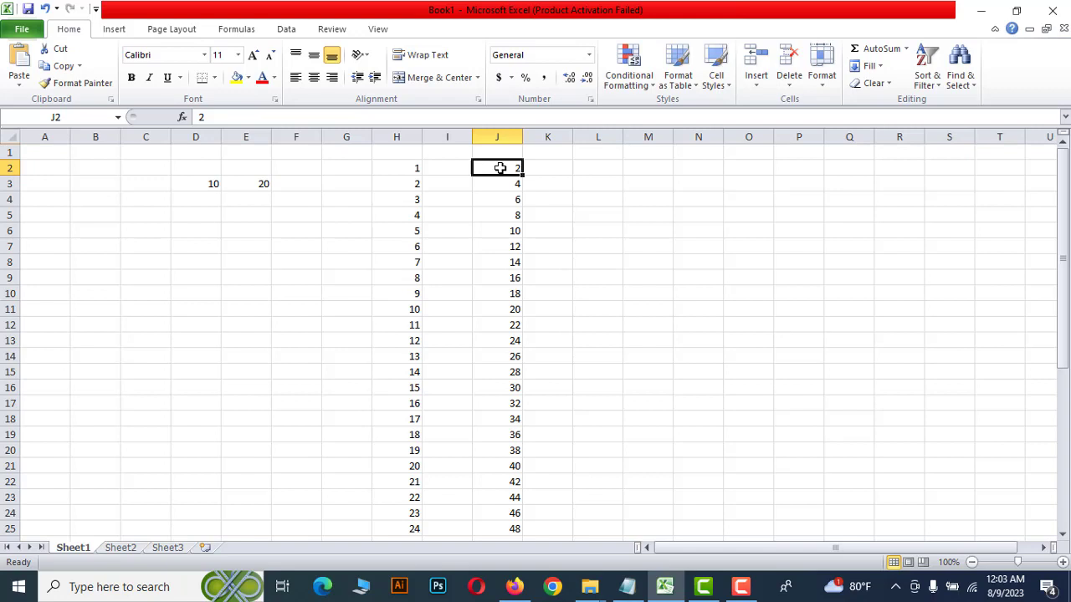
click(592, 166)
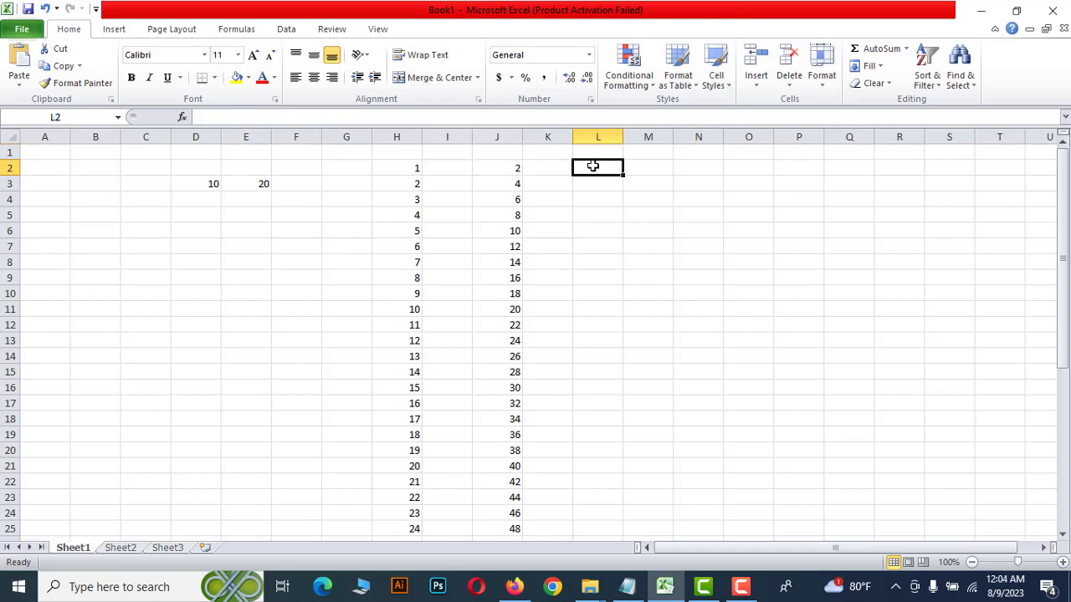
text(1)
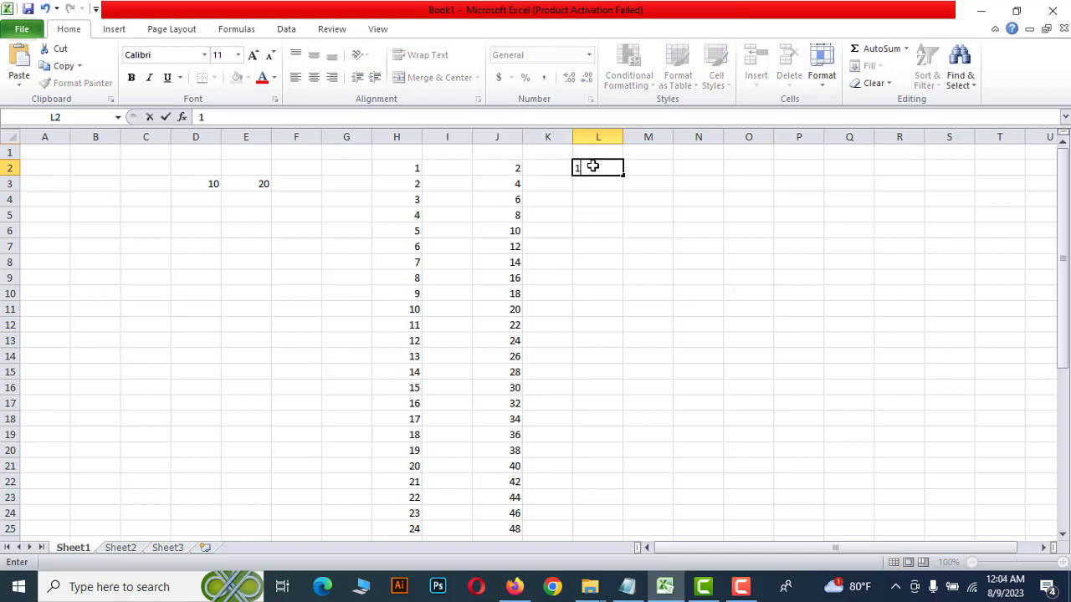
click(597, 188)
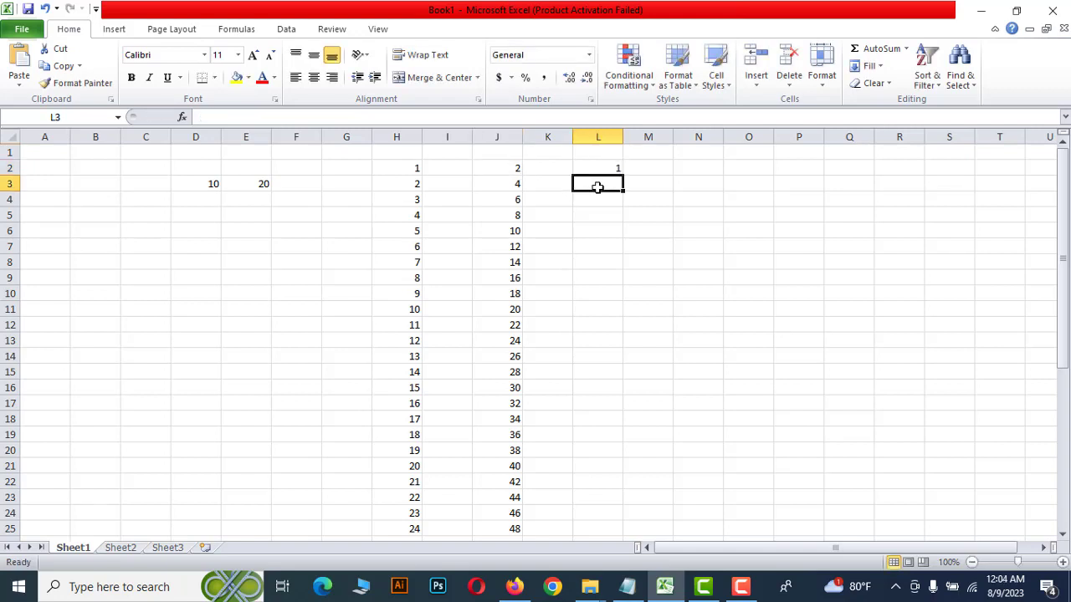
text(3)
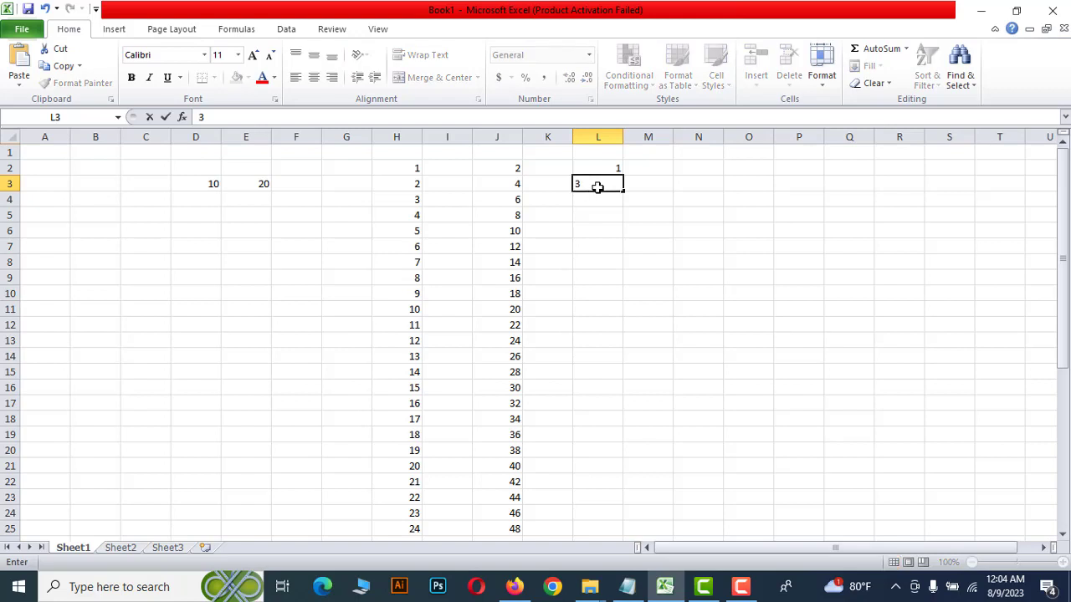
click(670, 226)
Step: Extend the odd-number series from cells L2:L3 down column L to row 32
drag(604, 165, 634, 502)
scroll(713, 410, up, 3)
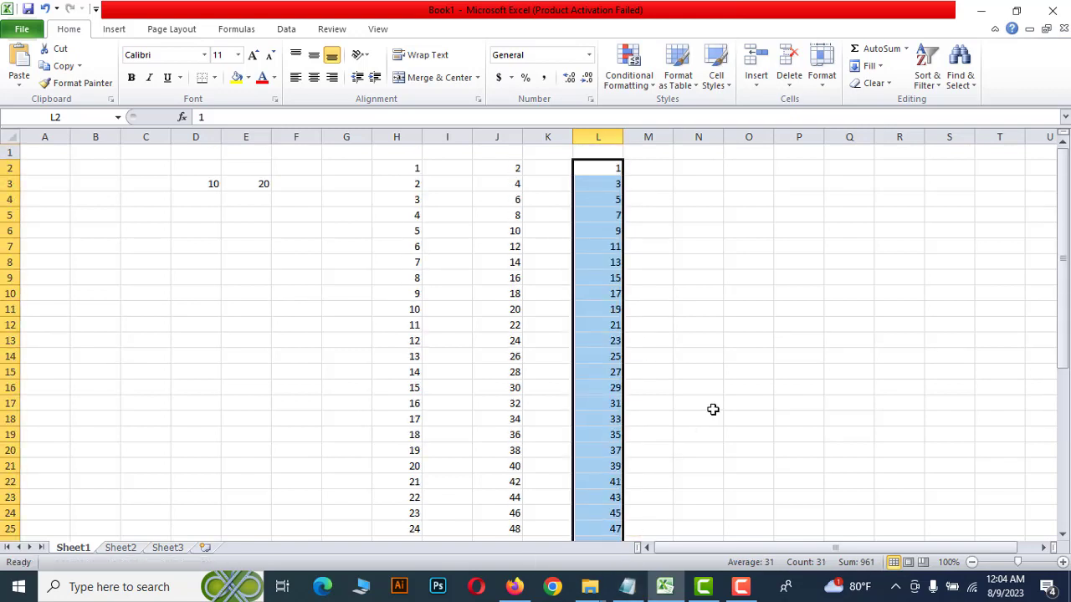
click(683, 262)
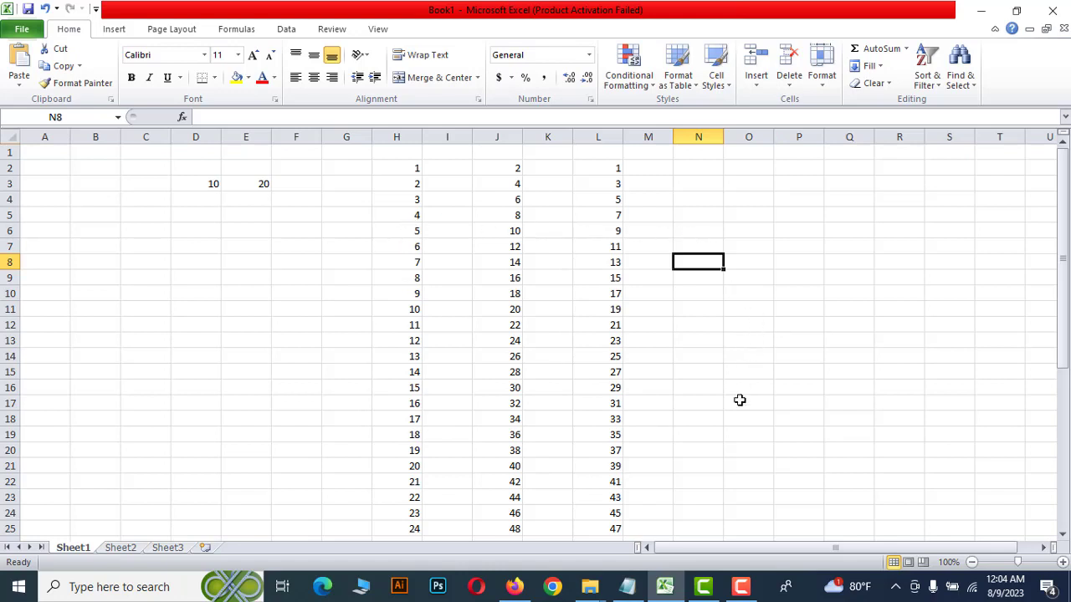
Step: Select columns H, J and L in turn to compare the consecutive, even and odd number series
click(401, 132)
click(499, 137)
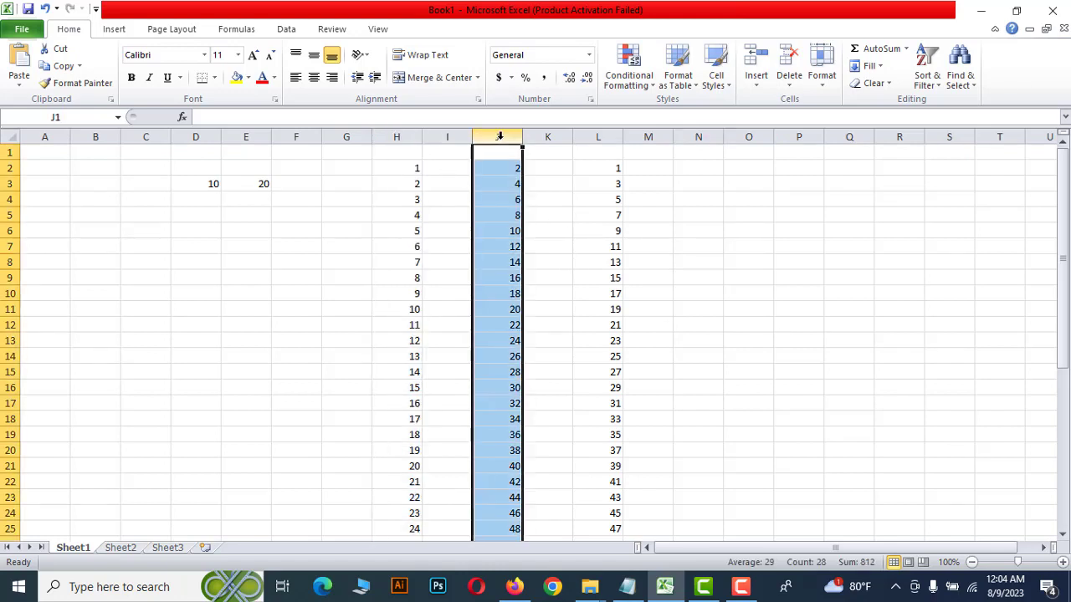
click(585, 137)
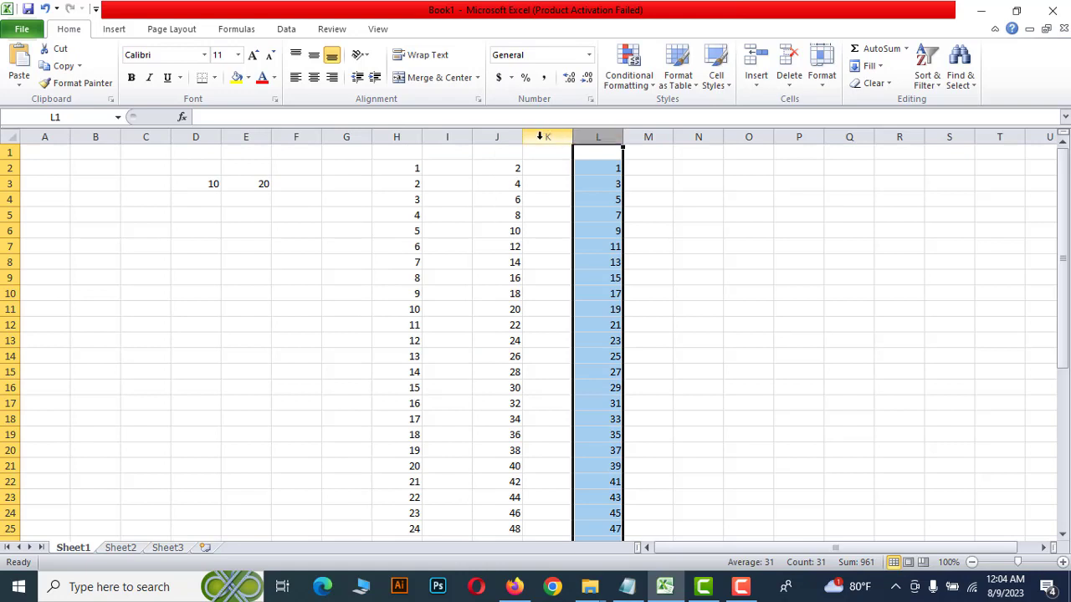
click(495, 135)
click(447, 134)
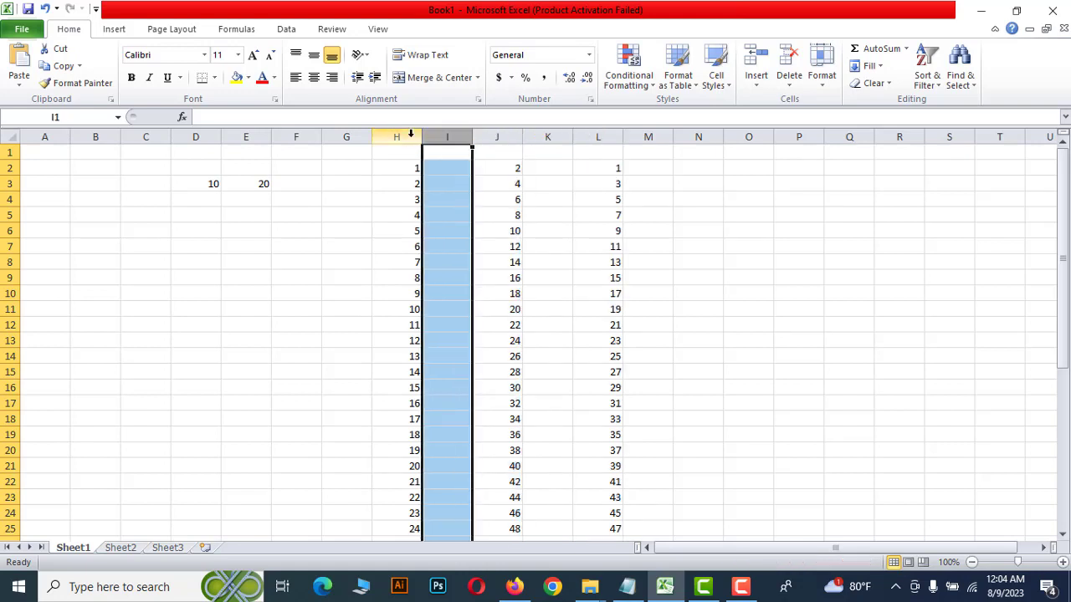
click(411, 133)
click(449, 137)
click(507, 133)
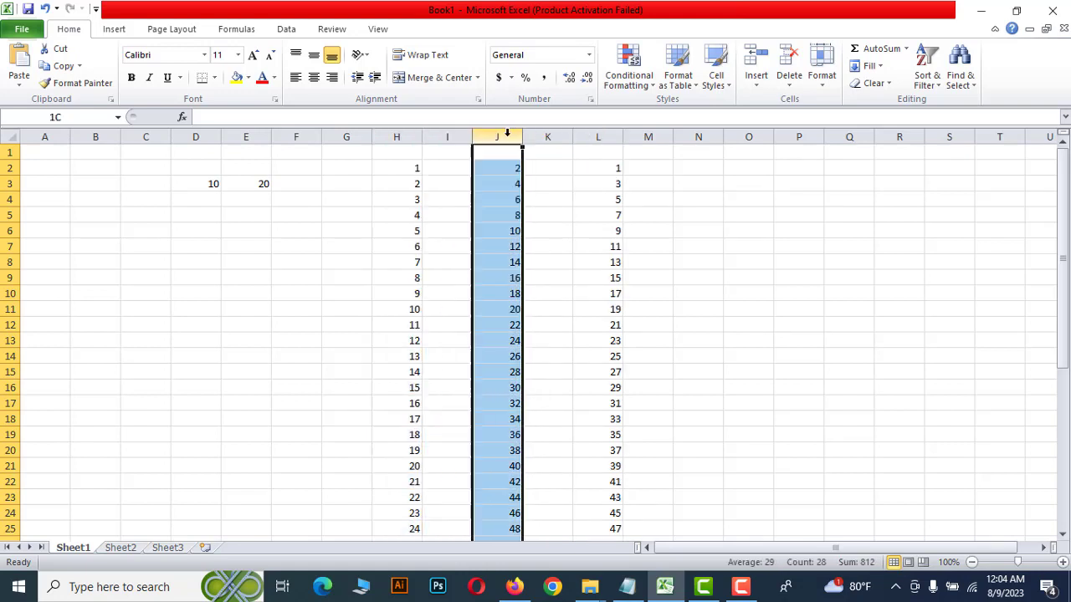
click(597, 137)
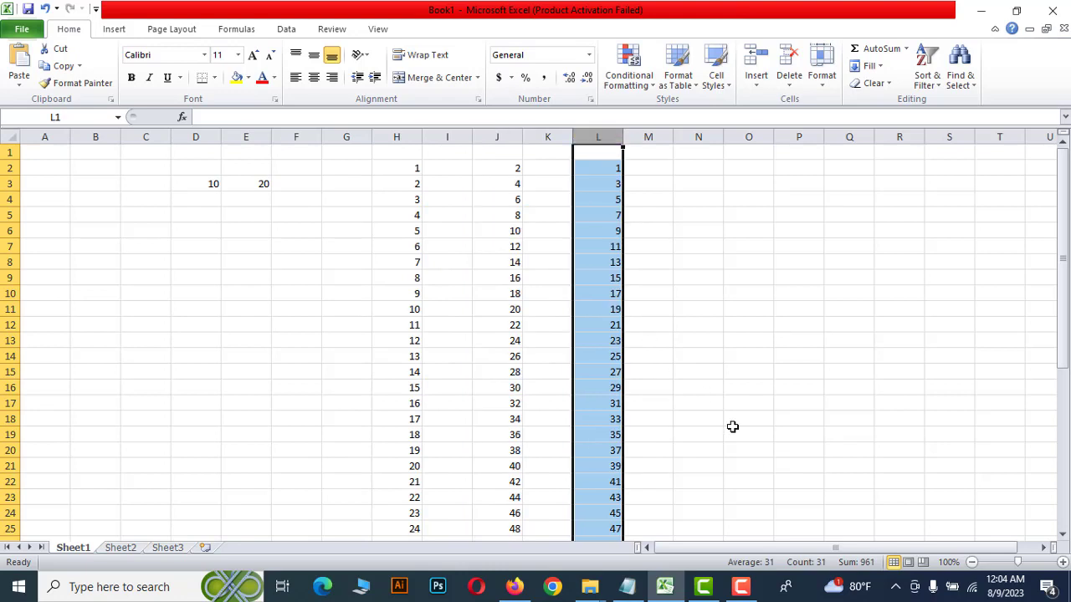
scroll(732, 427, down, 3)
scroll(732, 427, up, 3)
click(722, 278)
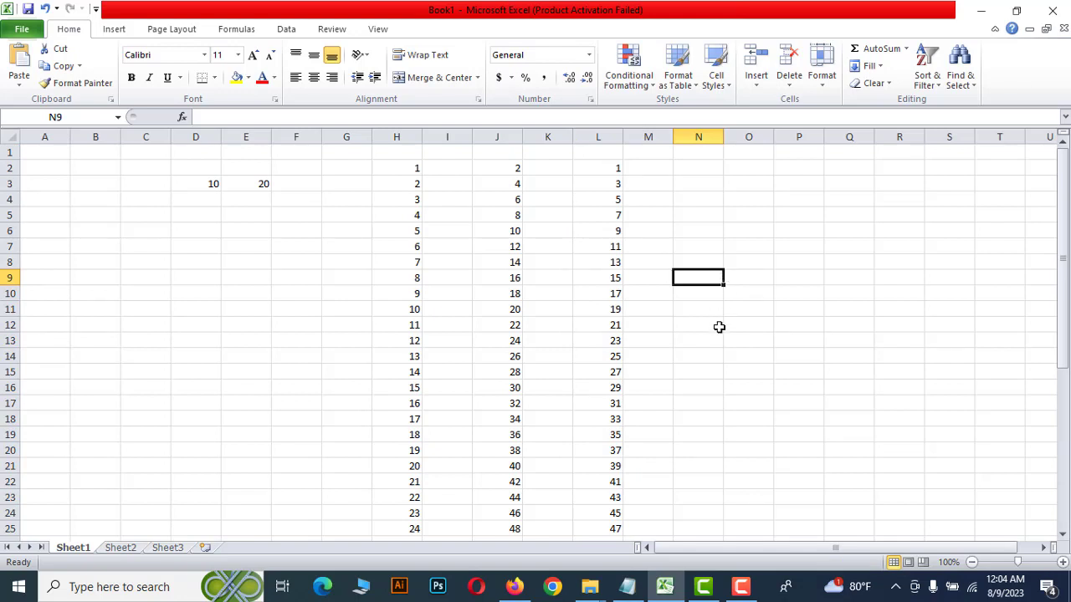
click(685, 187)
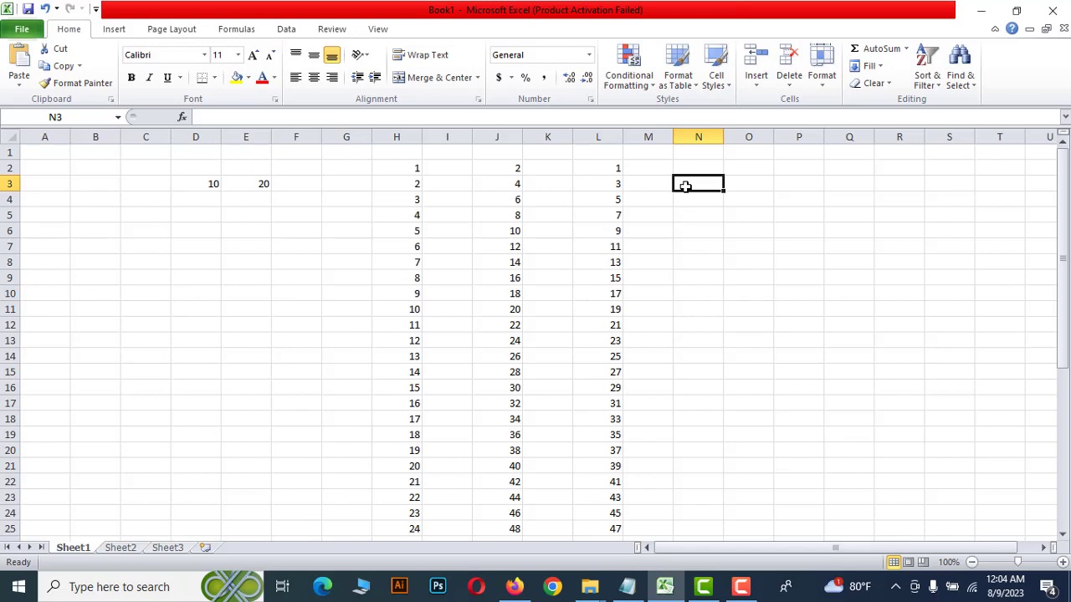
text(J)
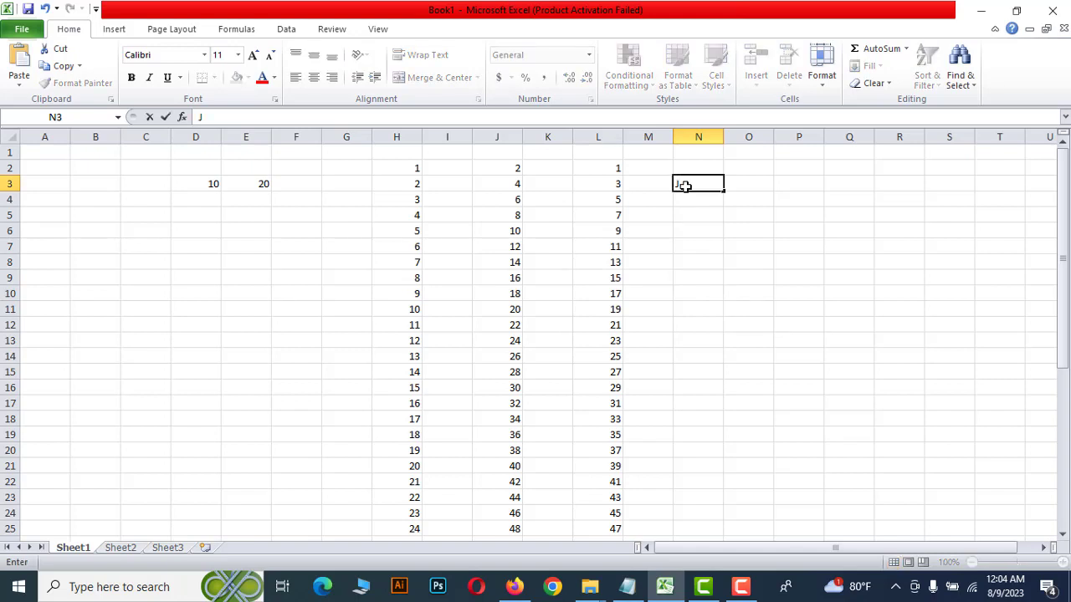
key(BackSpace)
click(763, 280)
Step: Enter A in cell N3 and B in cell N4 as the start of a letter series
click(683, 186)
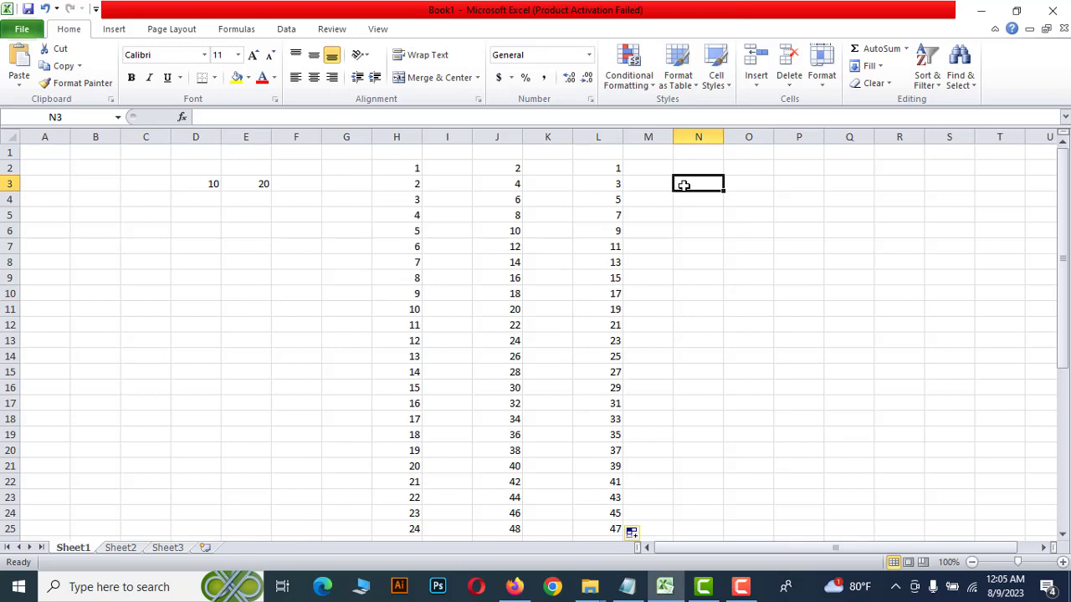
text(A)
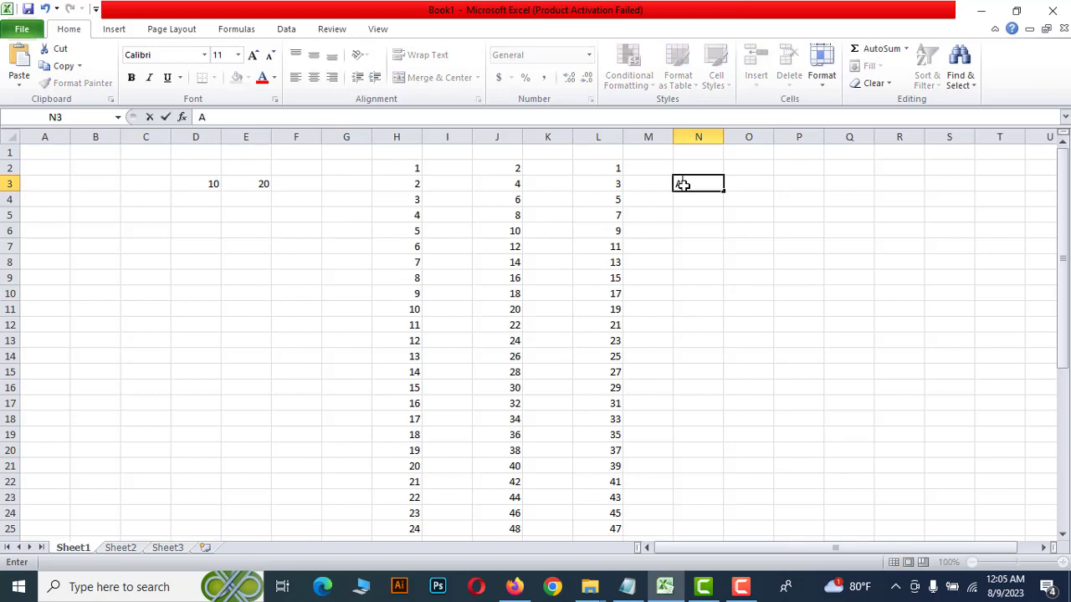
click(695, 199)
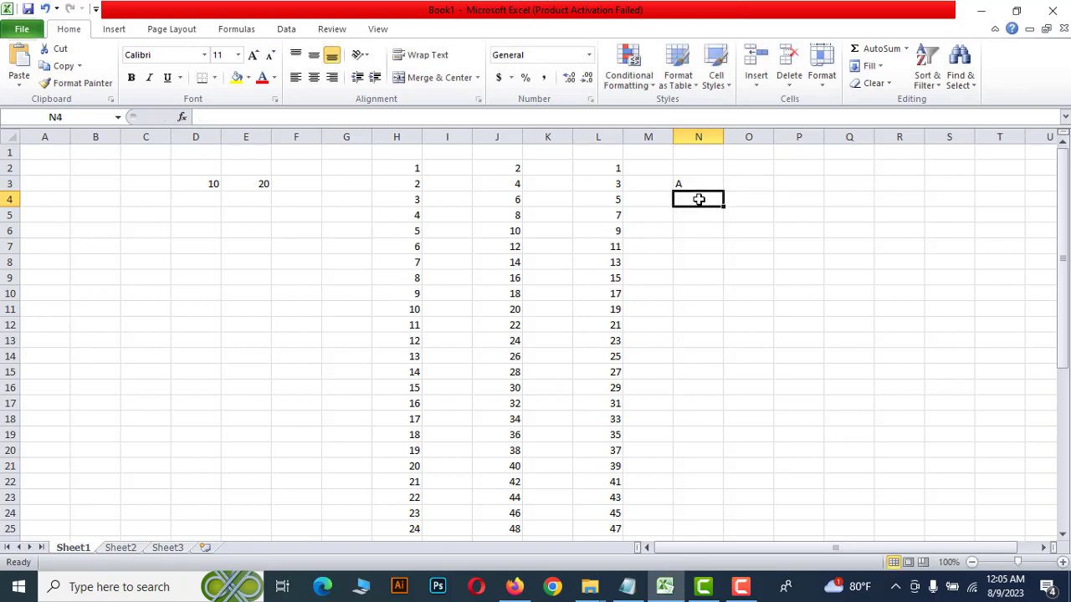
text(B)
click(749, 279)
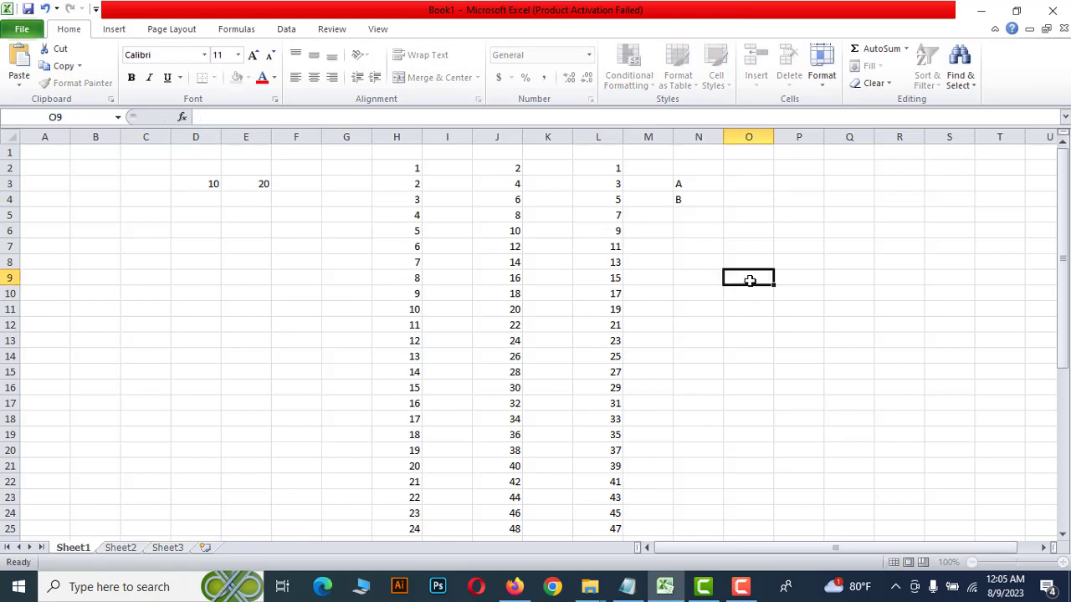
Step: AutoFill the letters from cells N3:N4 down column N to row 21
click(701, 184)
drag(701, 184, 707, 470)
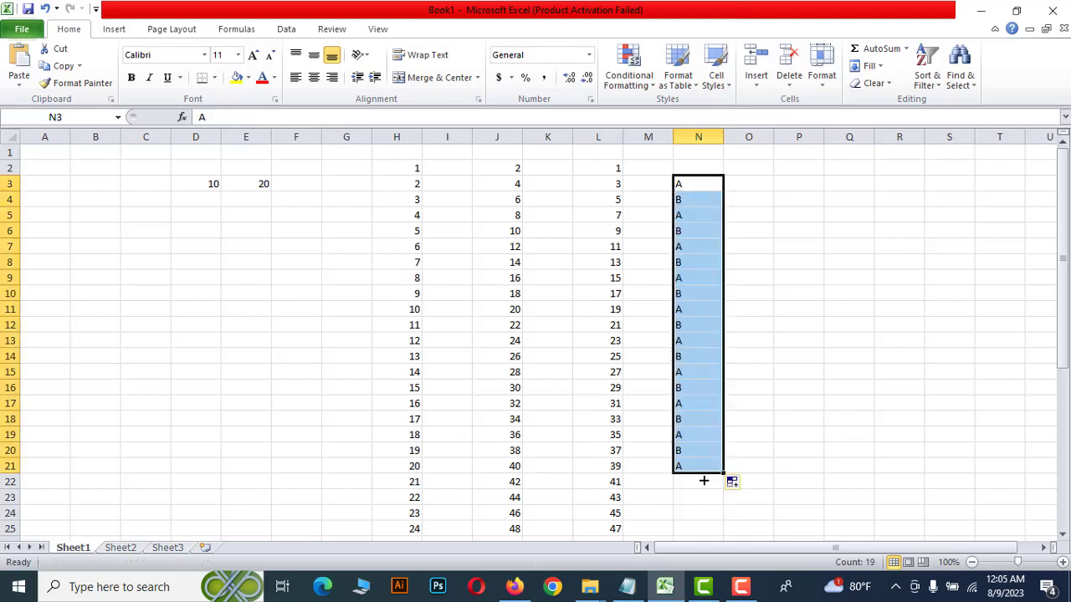
click(804, 410)
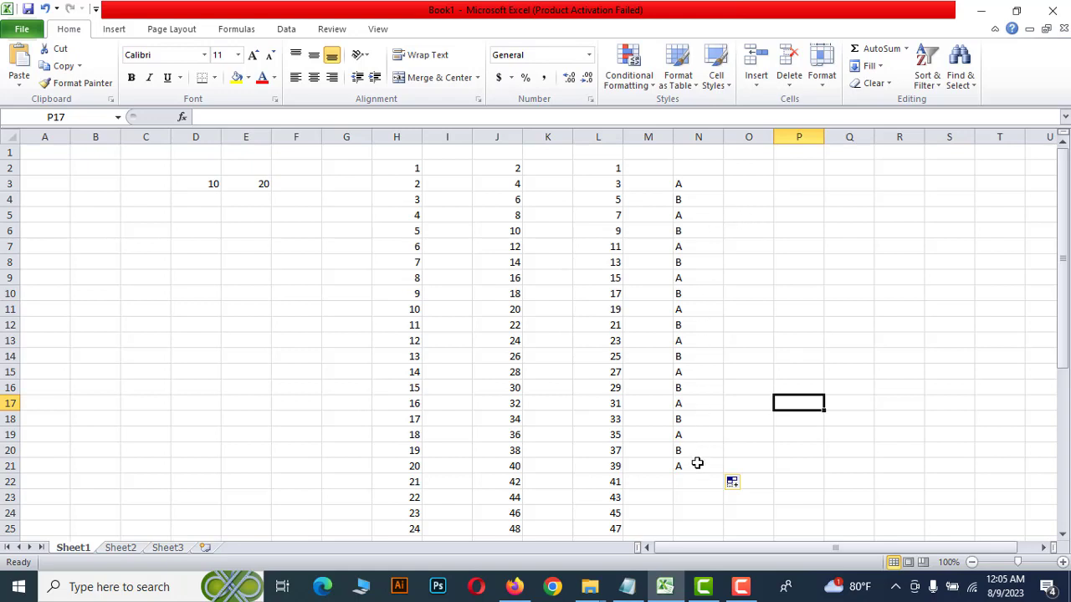
Step: Enter January in cell O3 and AutoFill the month names down column O to row 23
click(741, 186)
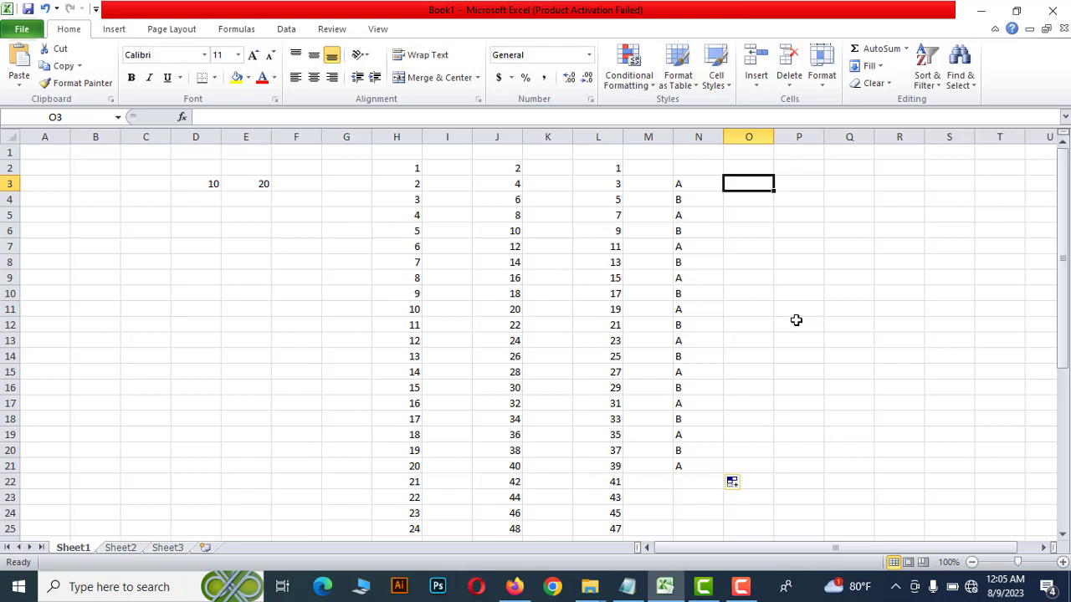
text(Ja)
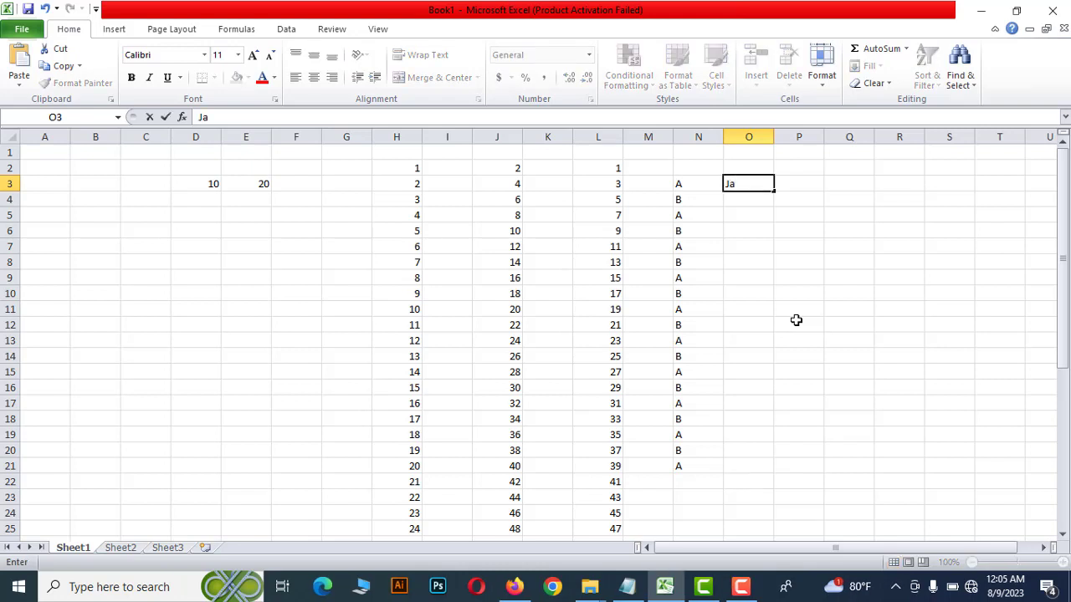
text(nuary)
click(834, 272)
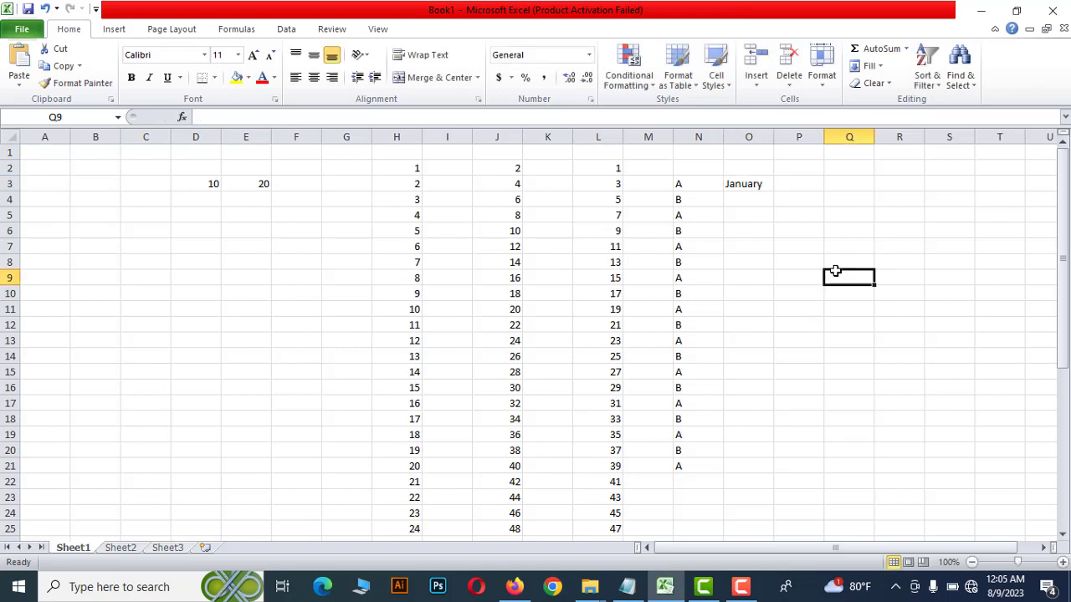
click(758, 186)
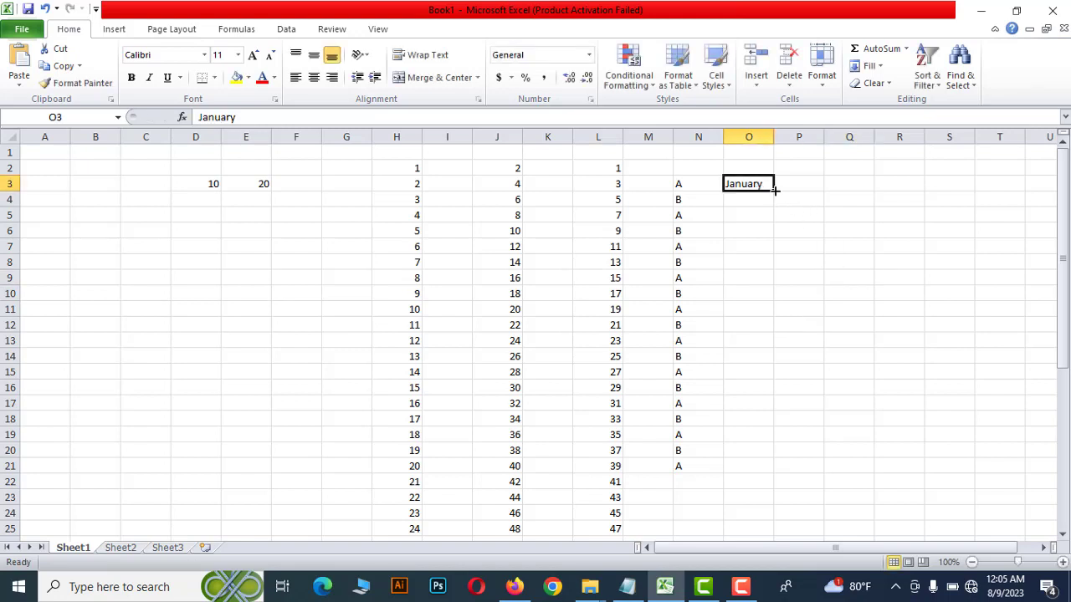
drag(771, 191, 772, 507)
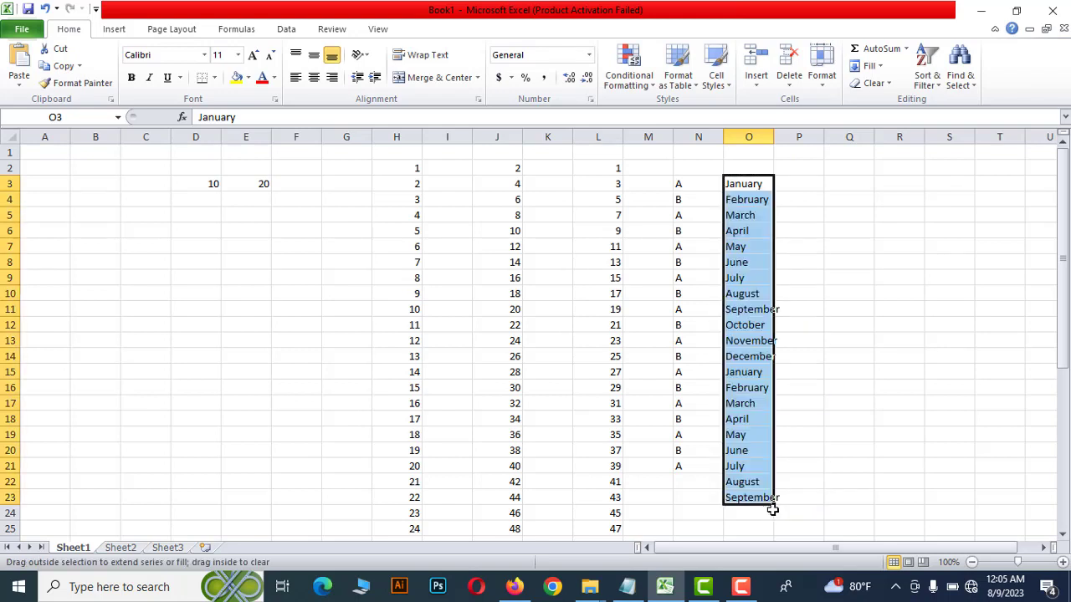
click(856, 423)
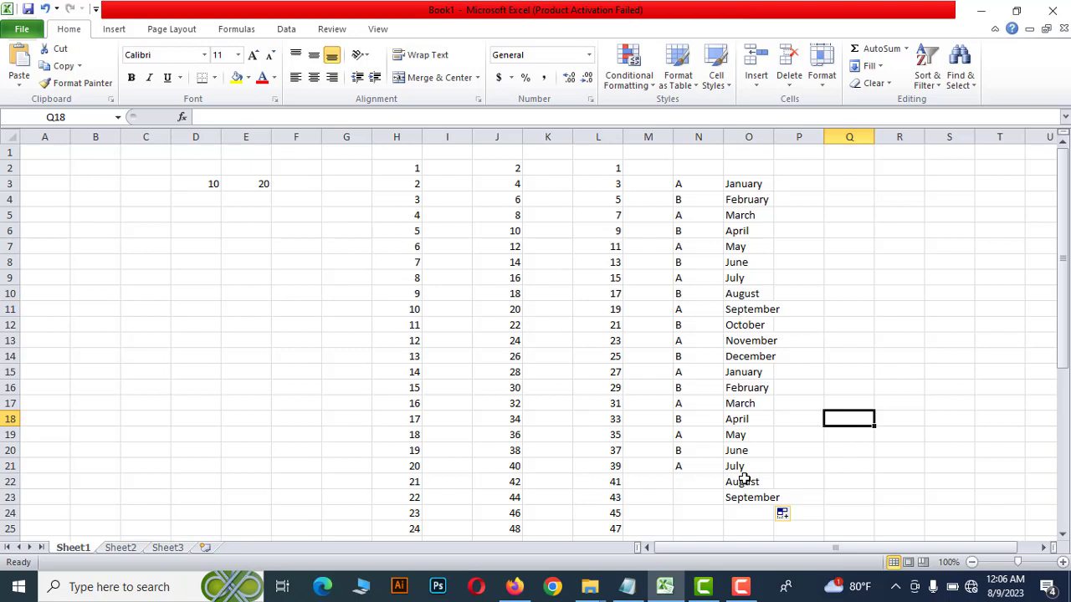
Step: Examine the month series by selecting column O, the January to December range O3:O14, and cell O15
click(740, 137)
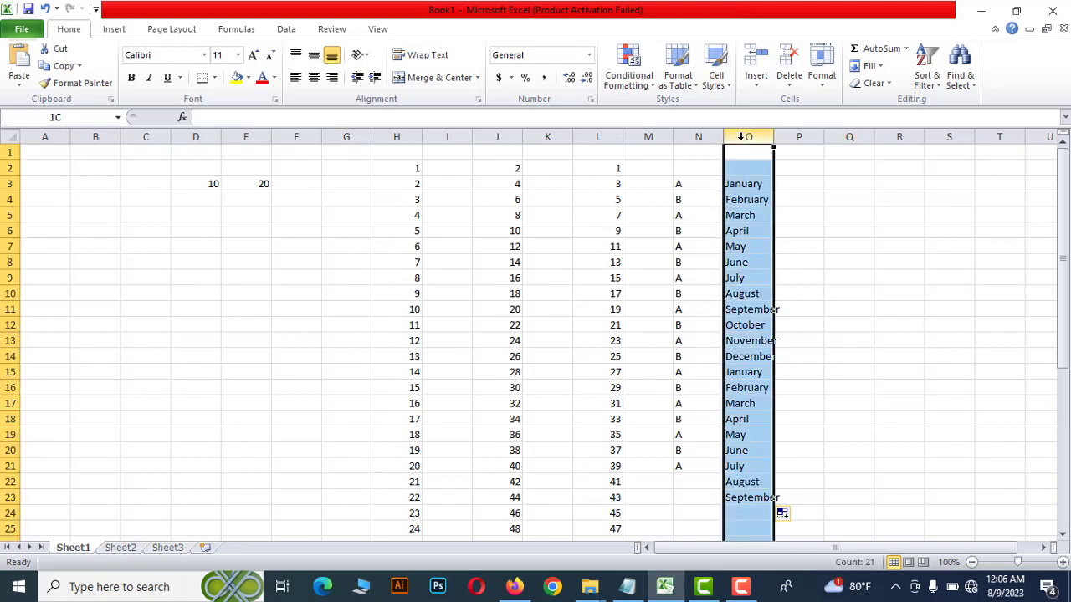
click(877, 369)
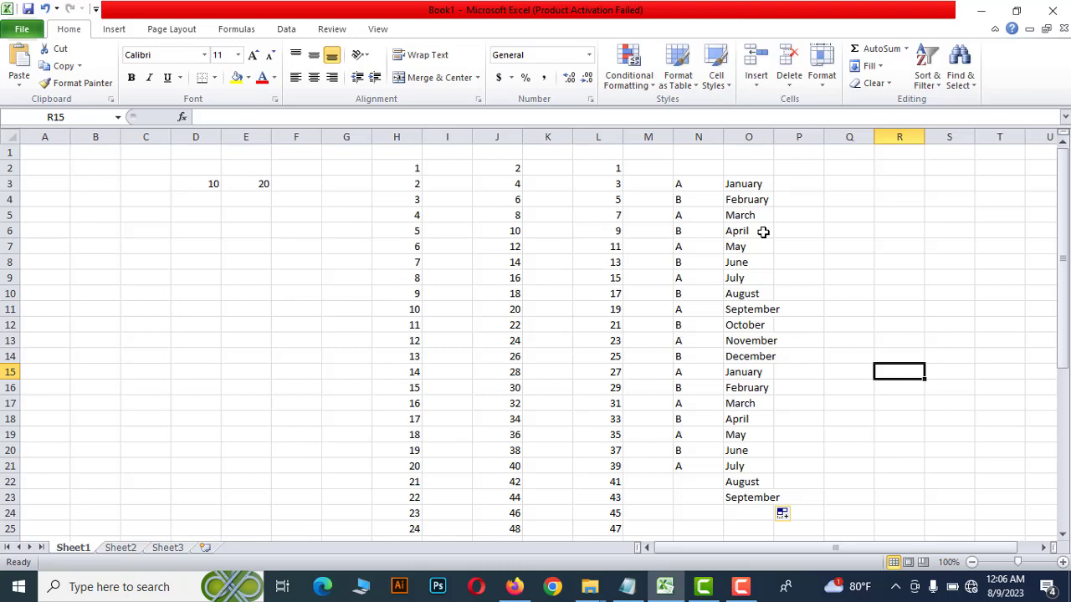
drag(753, 186, 744, 356)
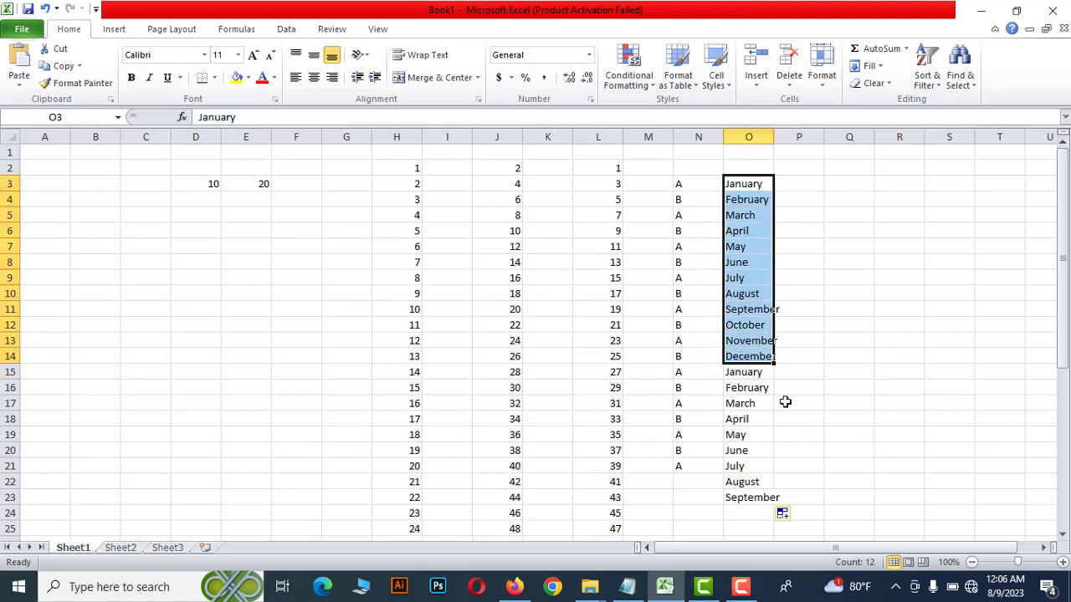
click(747, 373)
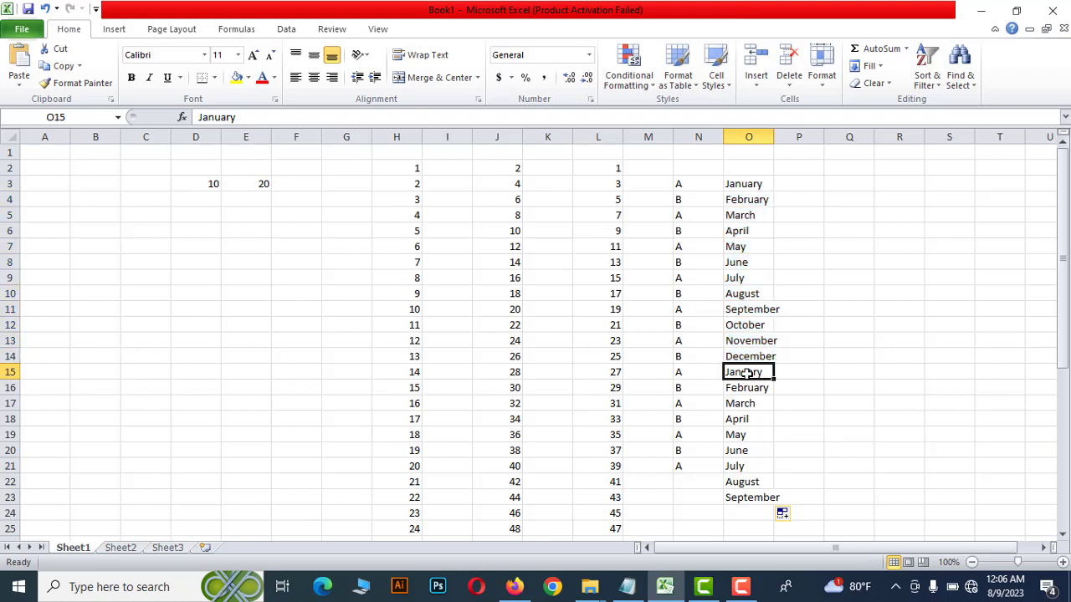
click(842, 390)
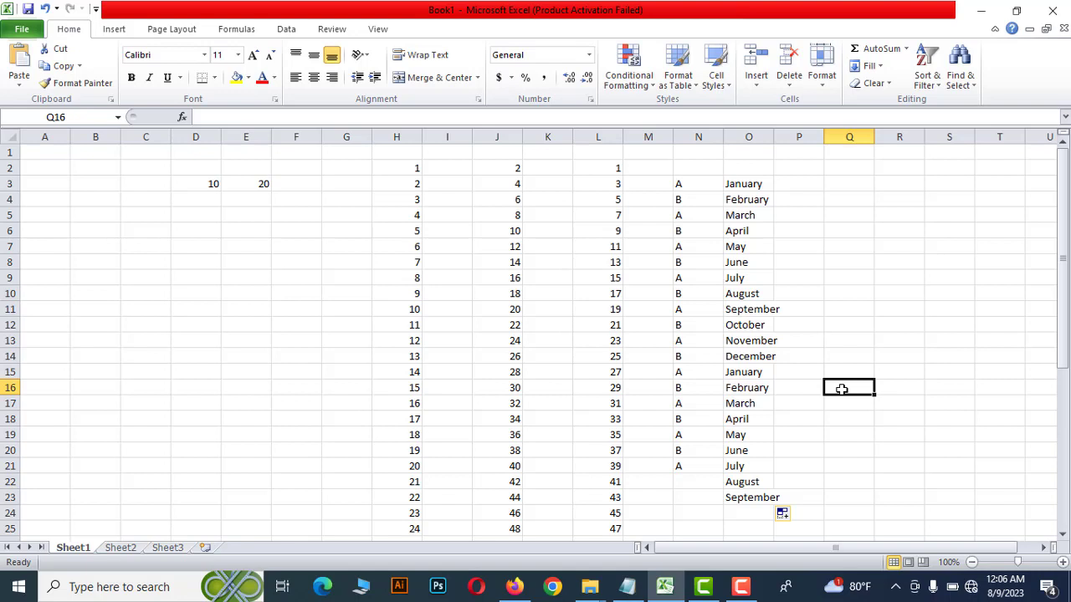
click(740, 587)
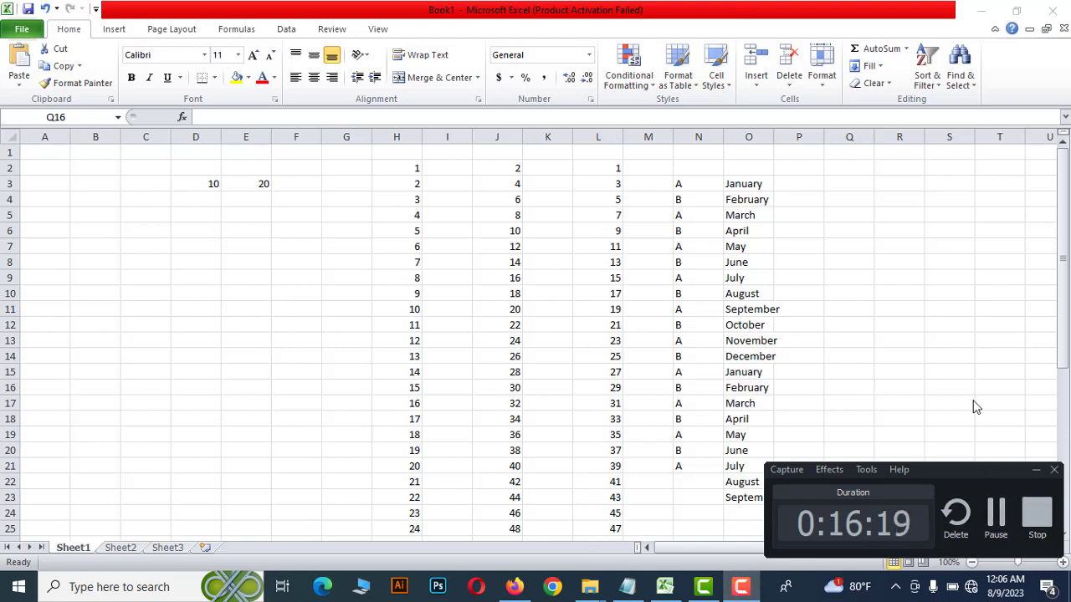
click(935, 367)
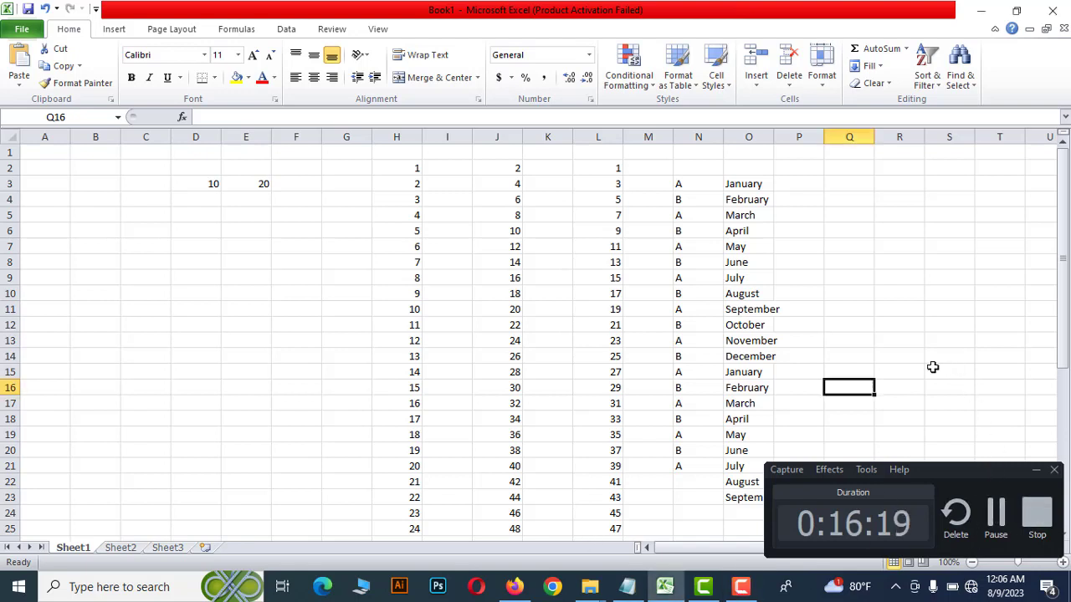
click(1036, 470)
click(868, 451)
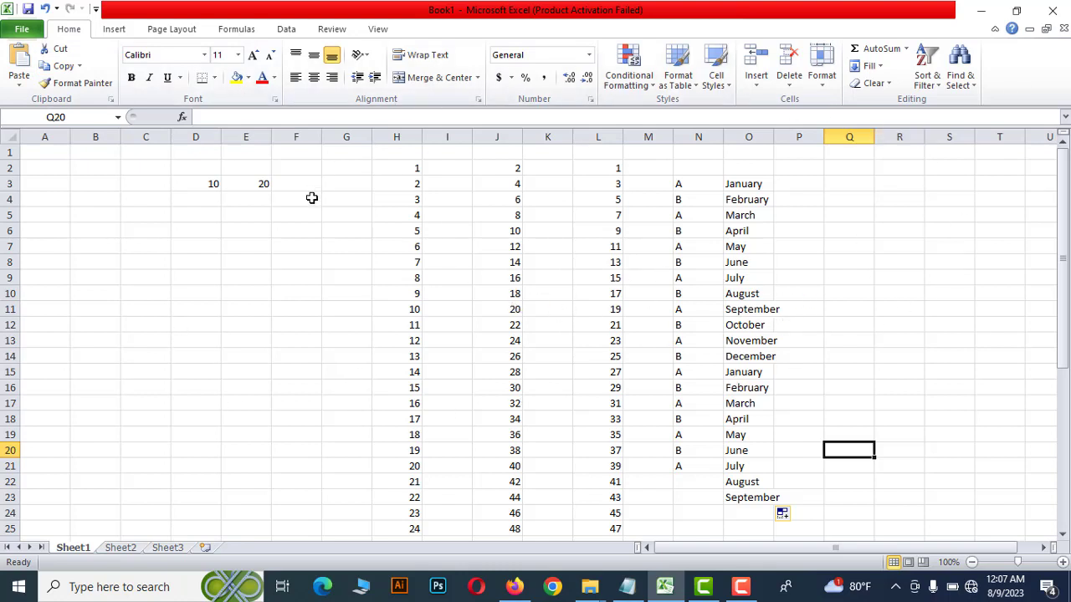
Step: Merge and center the empty range D5:G9 into a single cell
drag(245, 211, 344, 260)
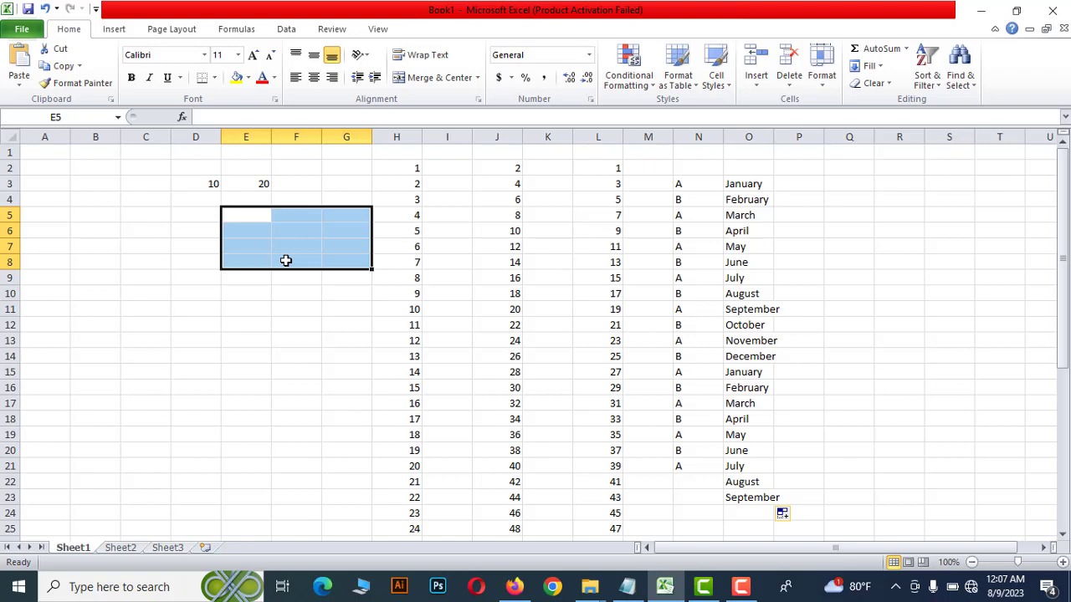
click(191, 222)
drag(192, 224, 349, 283)
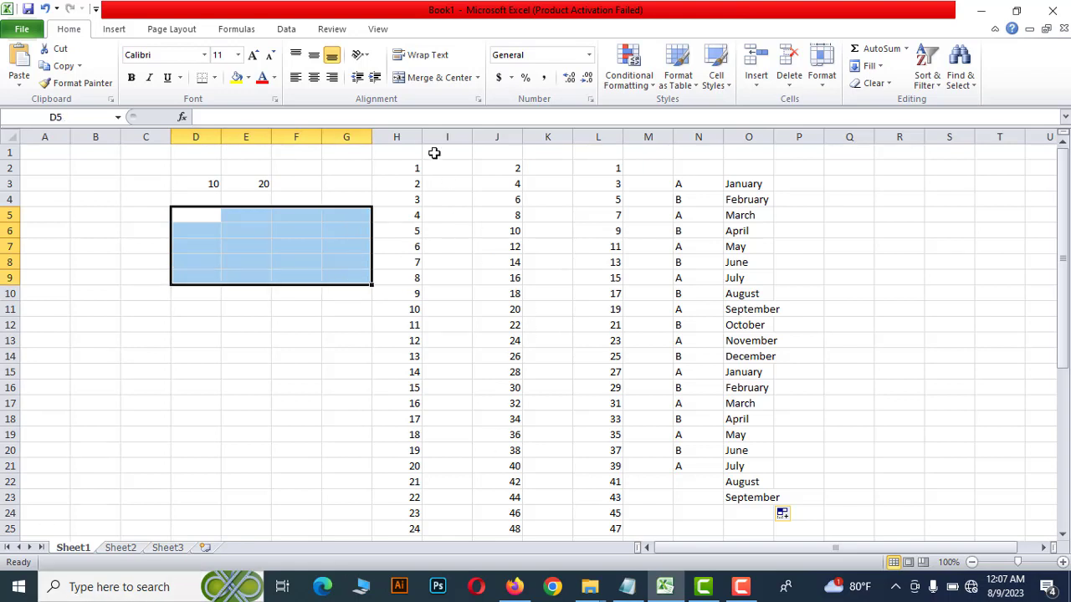
click(427, 78)
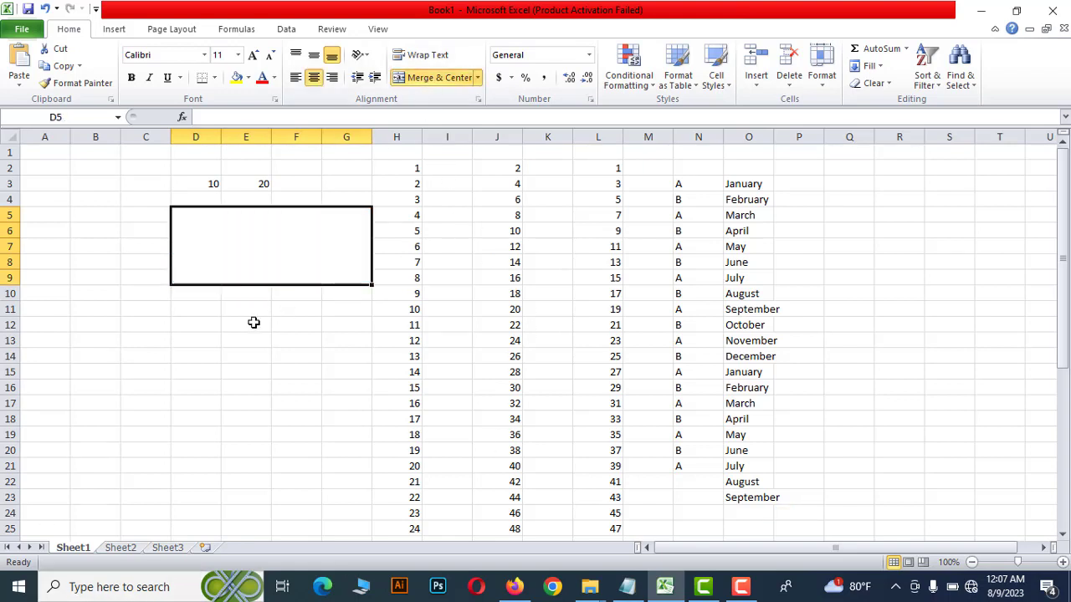
click(298, 400)
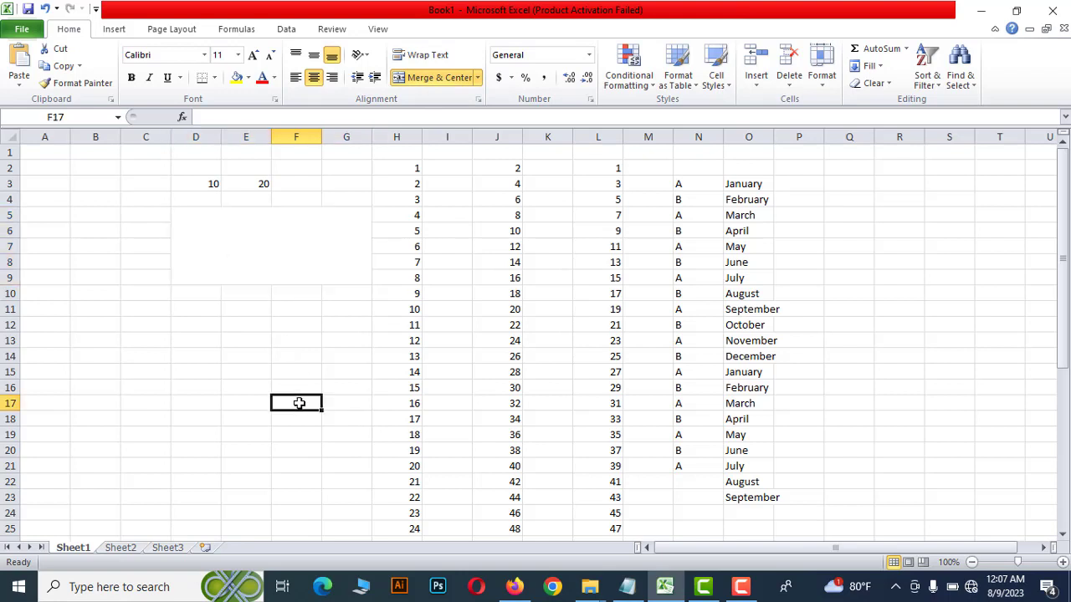
Step: Enter 80 in the merged cell spanning D5:G9
click(136, 266)
click(235, 252)
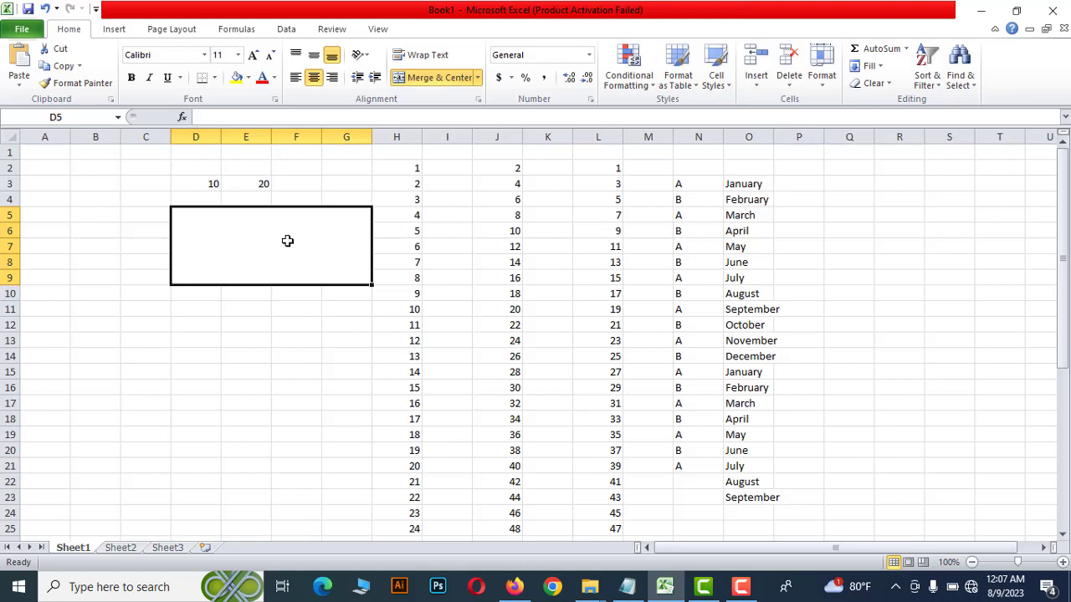
text(80)
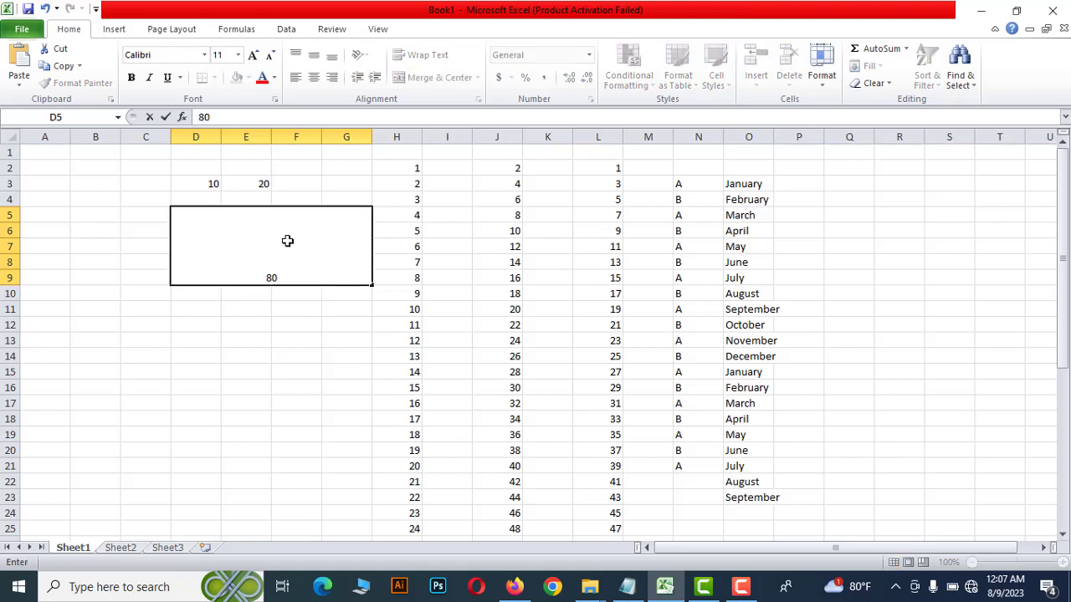
click(310, 386)
click(274, 249)
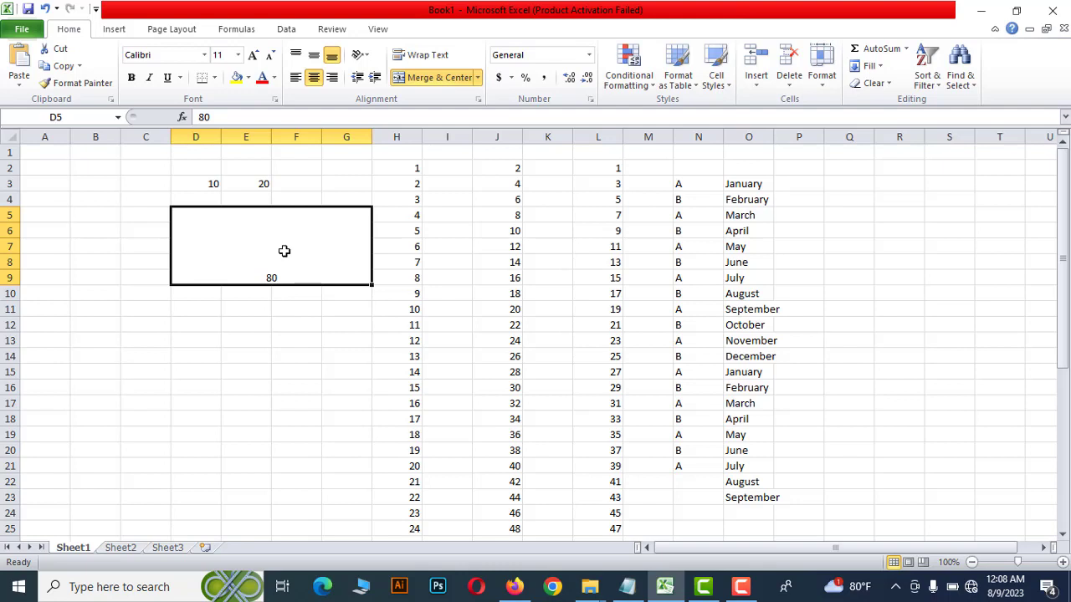
click(287, 324)
click(284, 244)
click(239, 310)
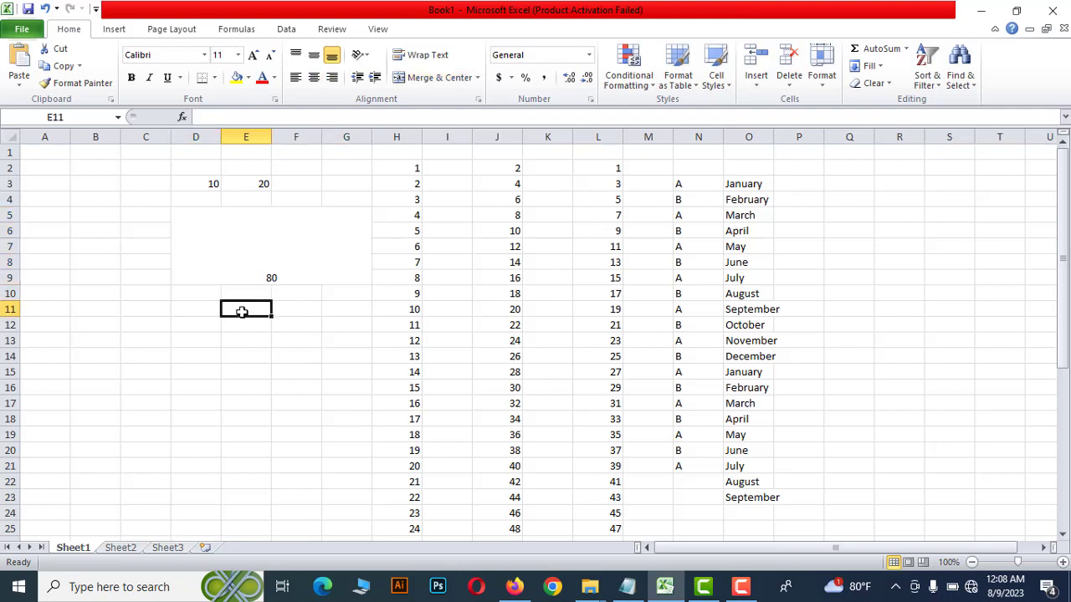
click(179, 307)
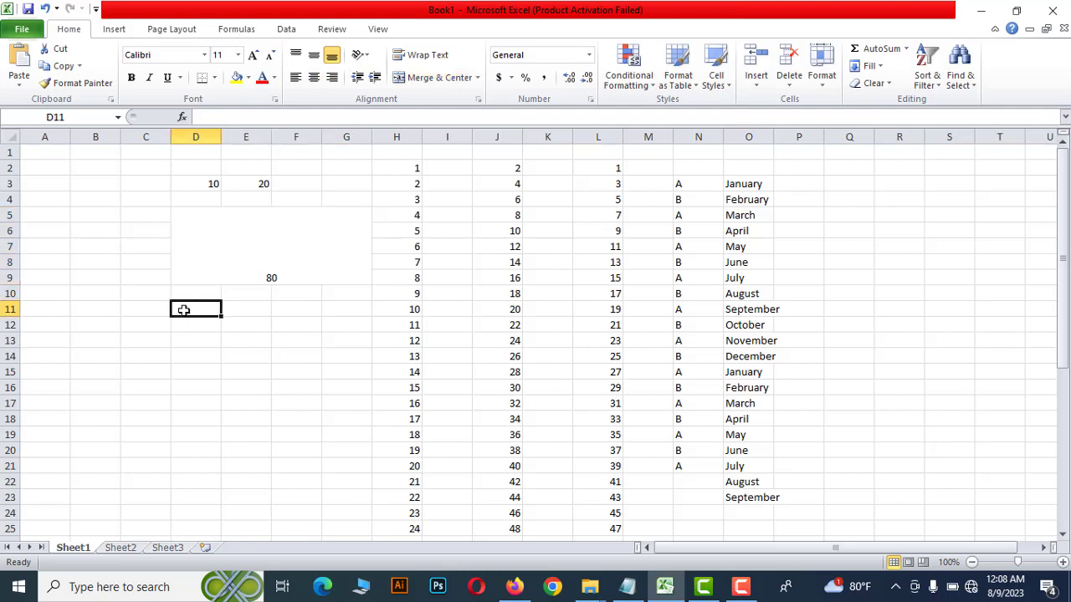
Step: Unmerge the block D5:G9 back into separate cells and select cell D5
click(230, 241)
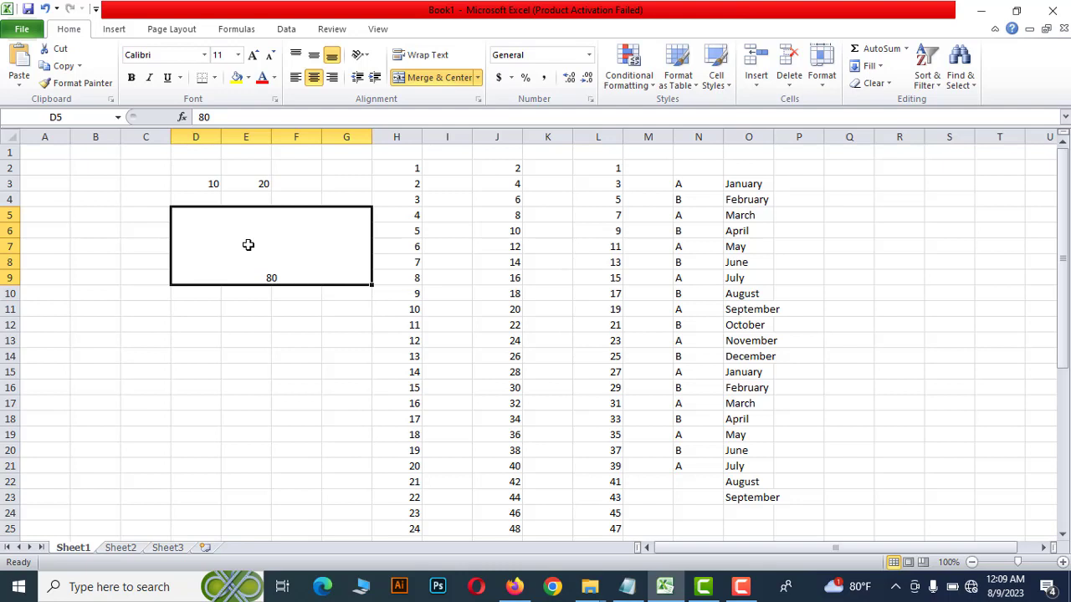
click(434, 76)
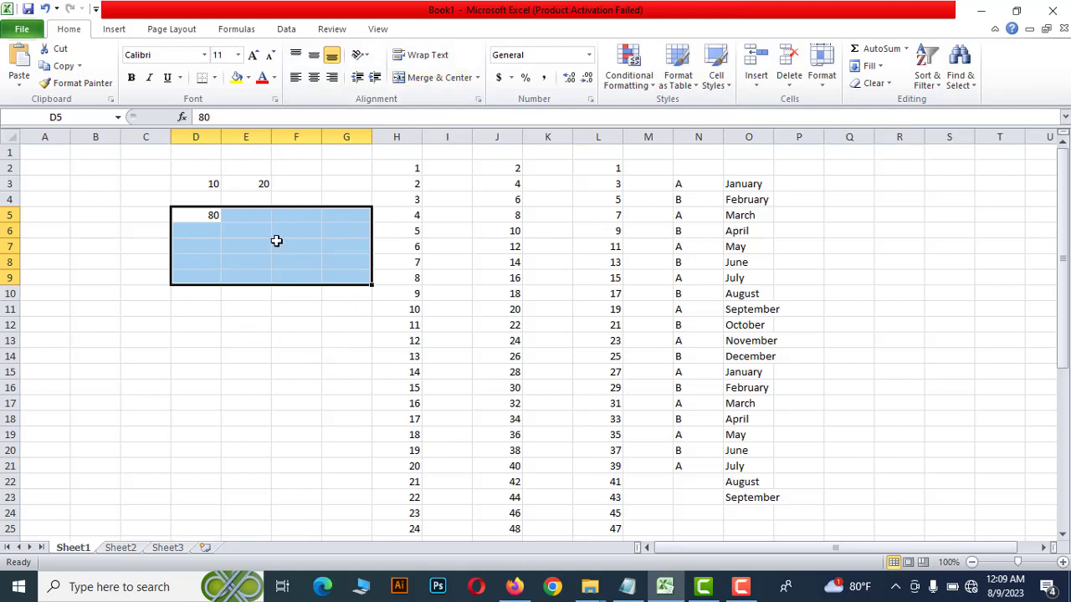
click(203, 216)
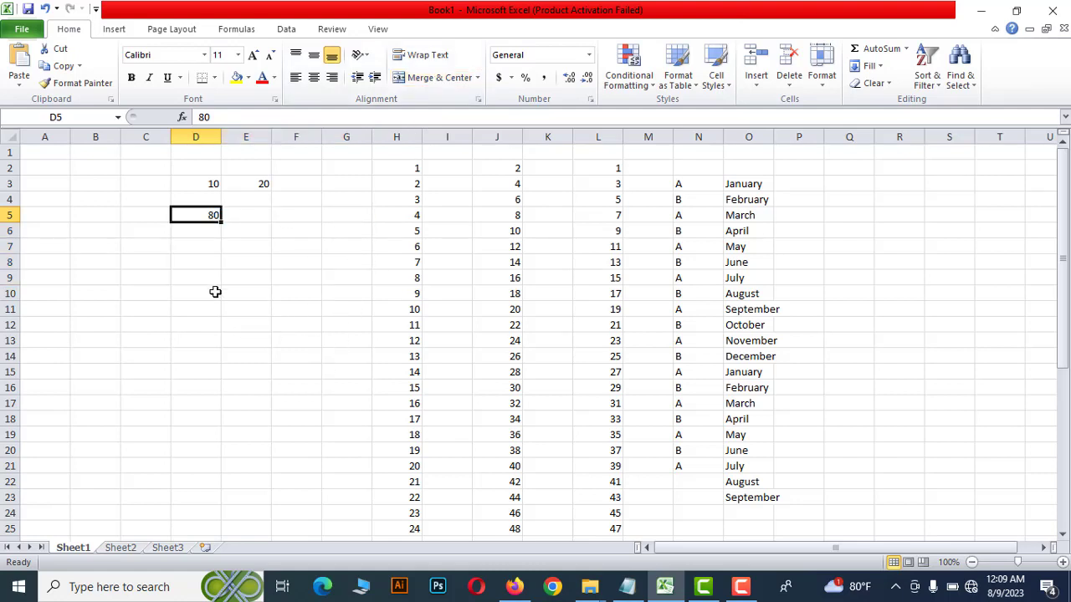